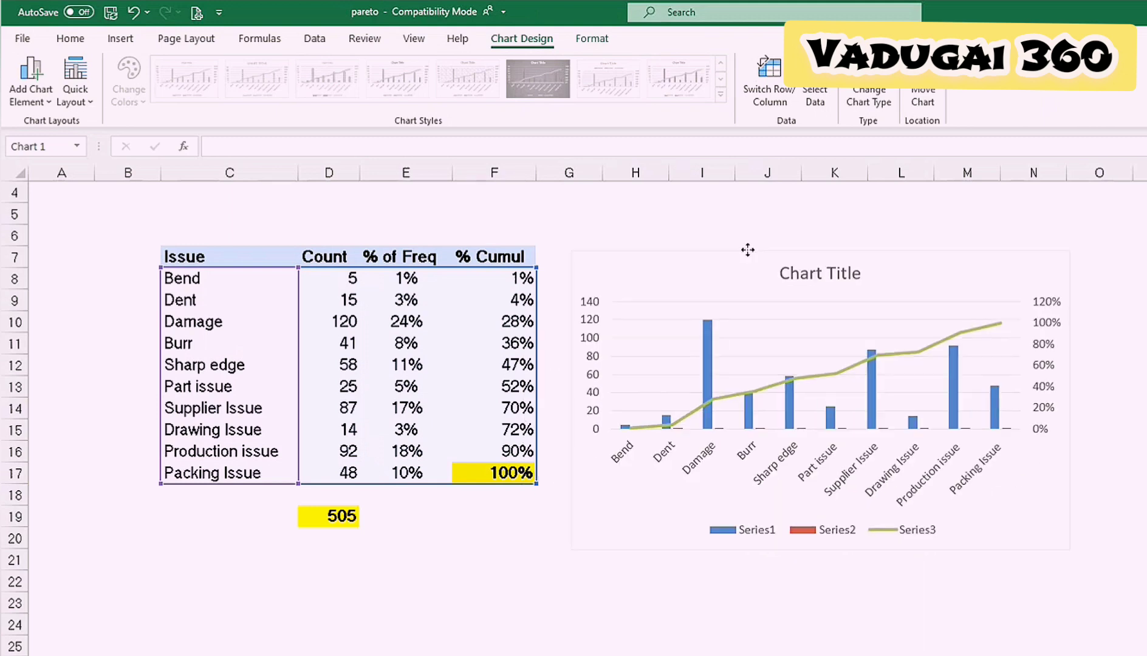
# Step: Enlarge the chart beside the issue table and change its title to "Part Issue"
pyautogui.moveTo(1067, 540); pyautogui.dragTo(1146, 655)
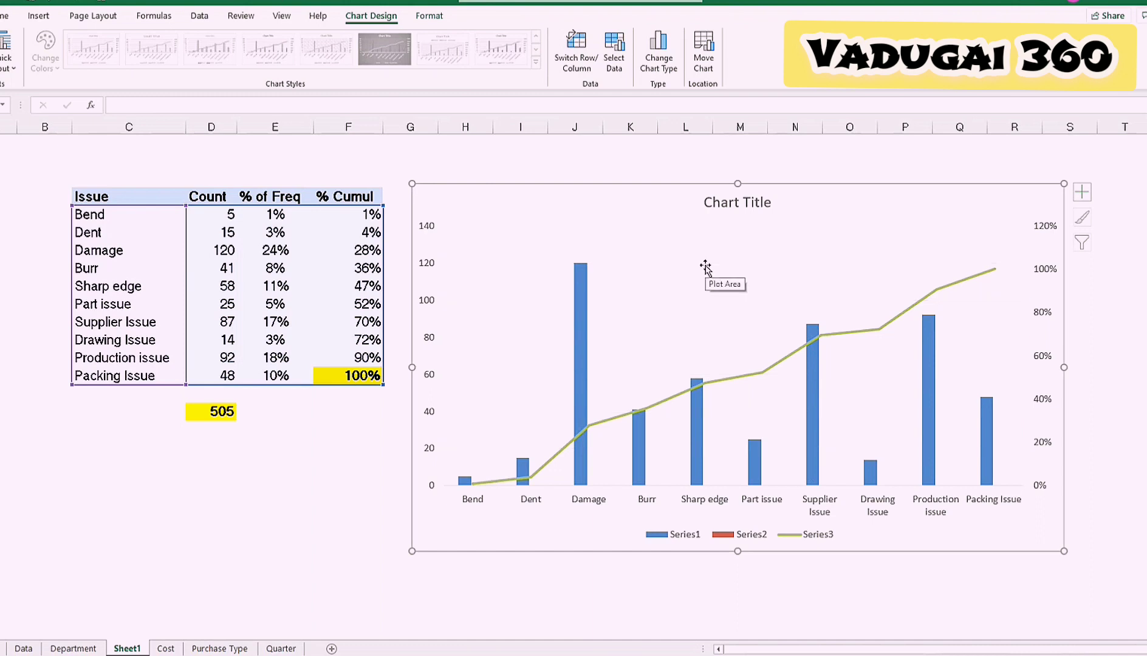
pyautogui.press('Escape')
pyautogui.click(770, 202)
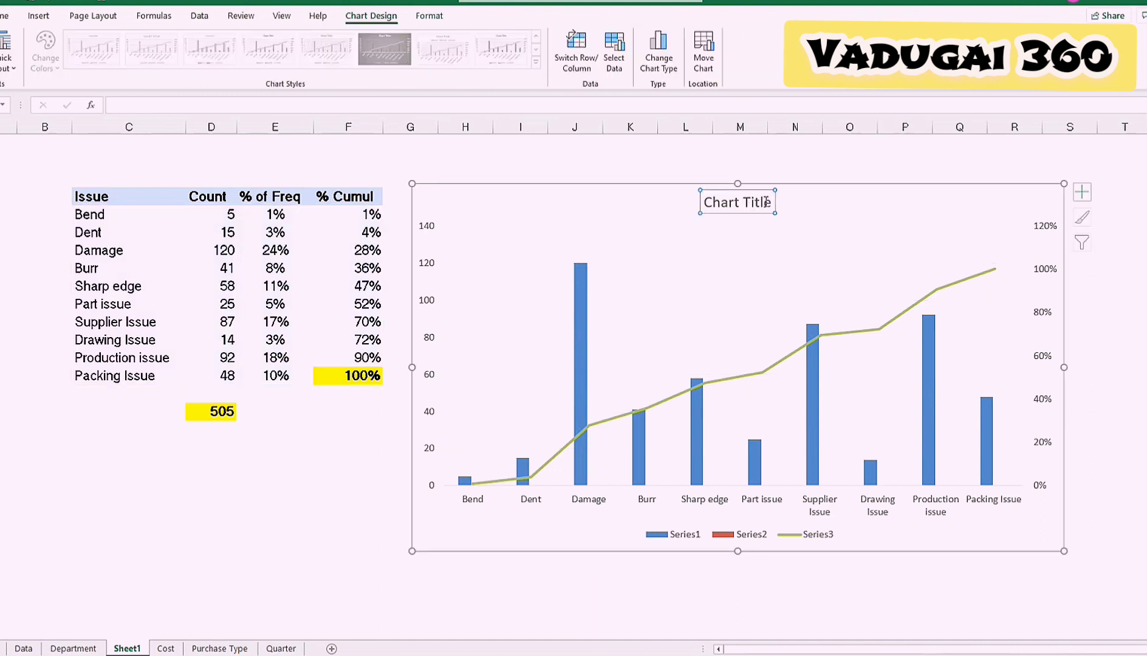
pyautogui.moveTo(770, 201); pyautogui.dragTo(699, 202)
pyautogui.write('PA')
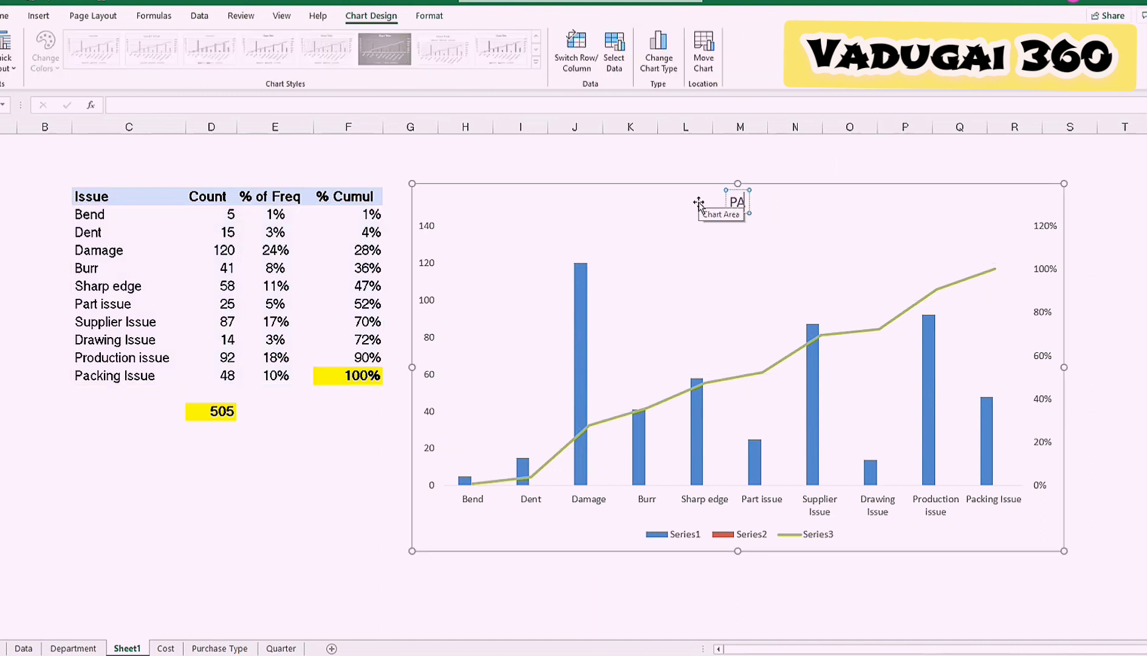
pyautogui.press('BackSpace')
pyautogui.press('BackSpace')
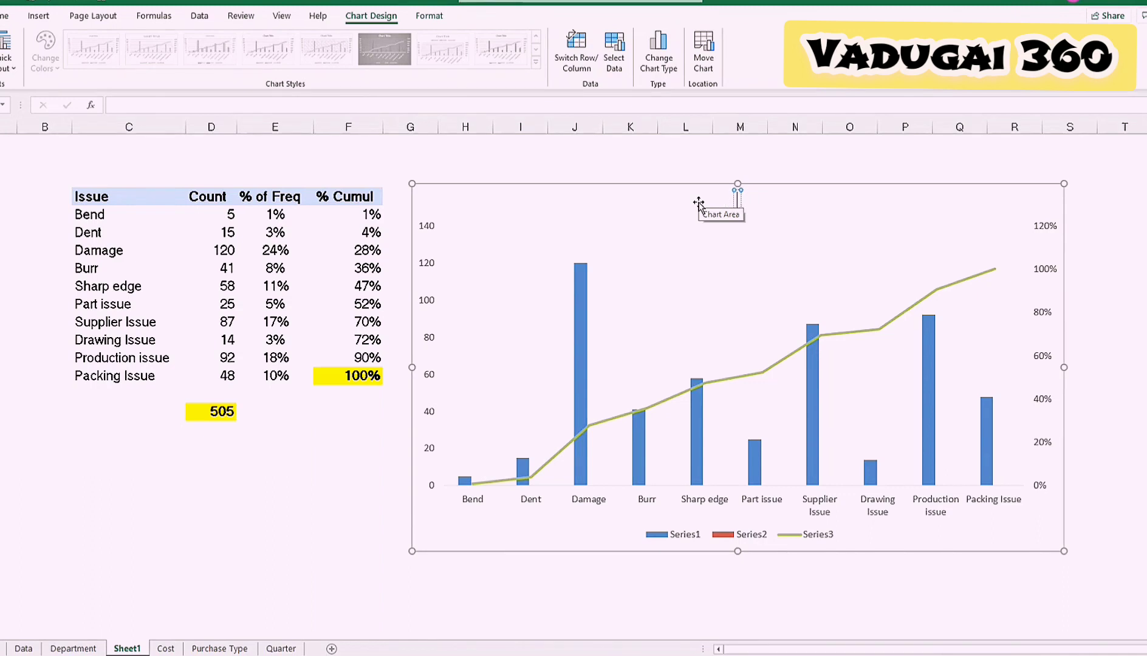
pyautogui.write('Part ISsue')
pyautogui.press('BackSpace')
pyautogui.press('BackSpace')
pyautogui.press('BackSpace')
pyautogui.press('BackSpace')
pyautogui.press('BackSpace')
pyautogui.write('Issue')
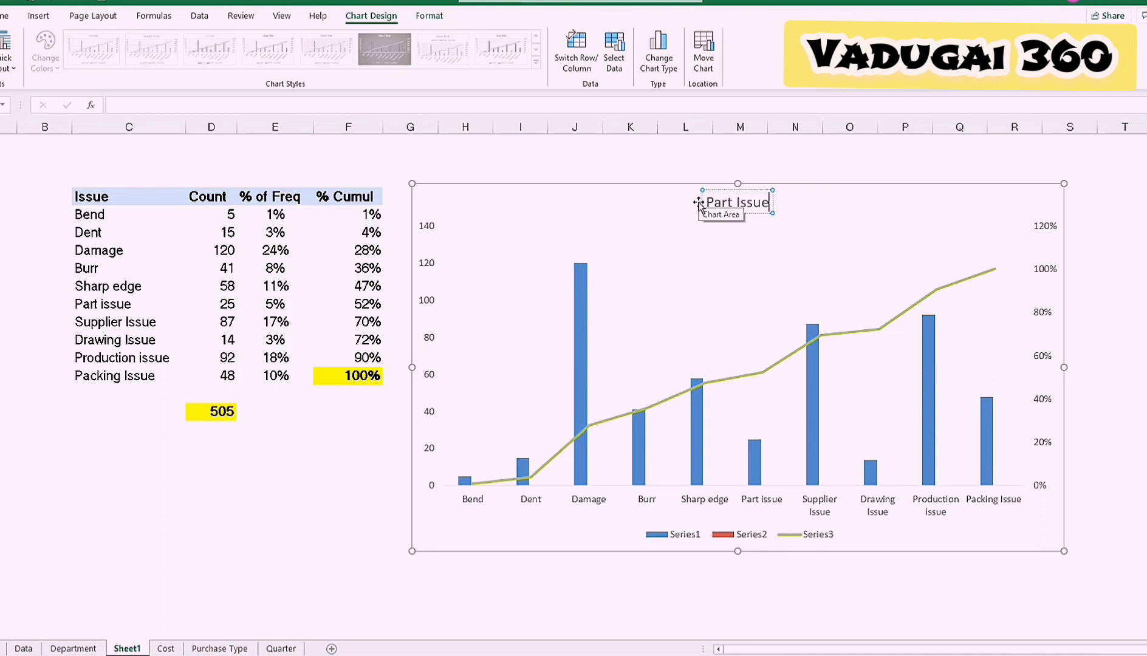
pyautogui.click(851, 146)
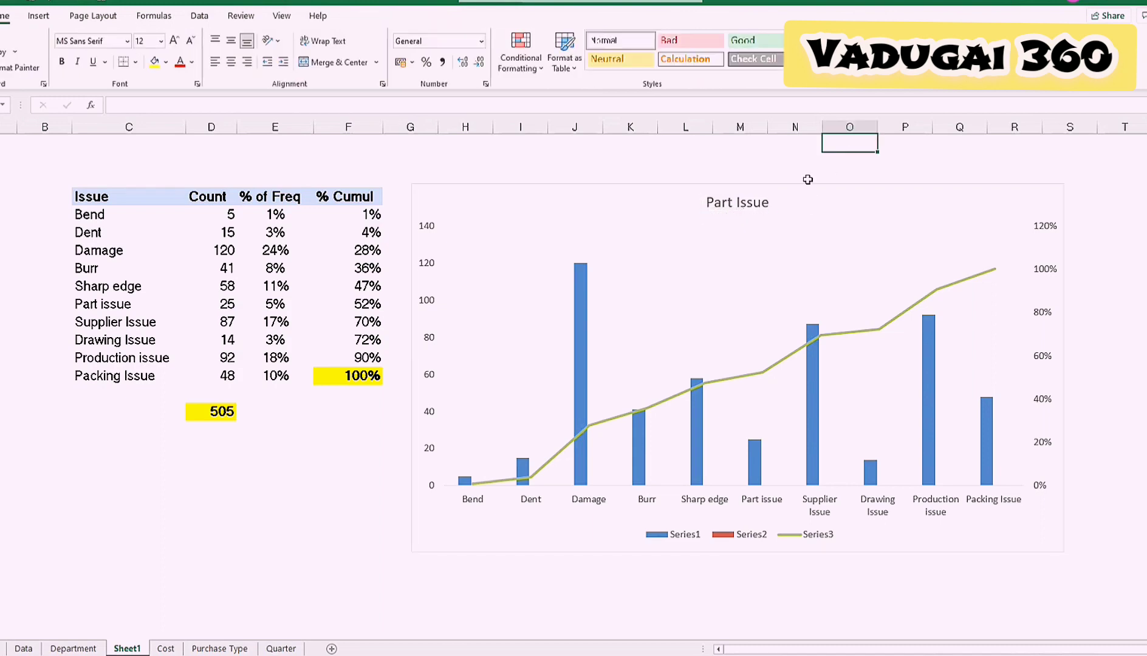
pyautogui.click(584, 334)
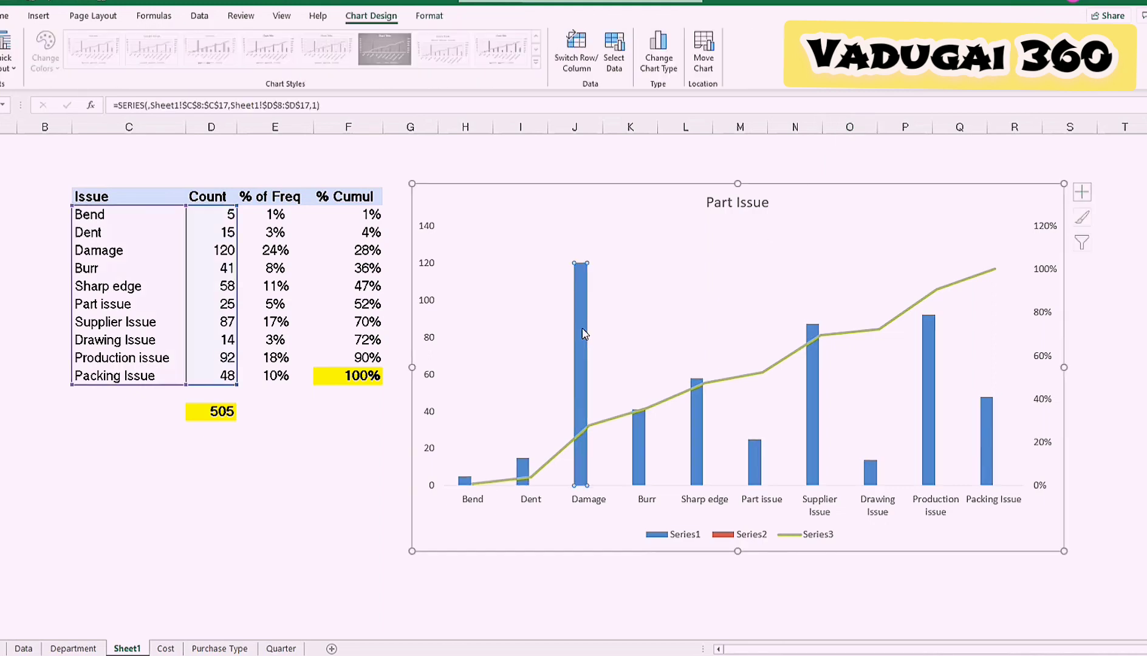
pyautogui.rightClick(584, 334)
pyautogui.click(600, 295)
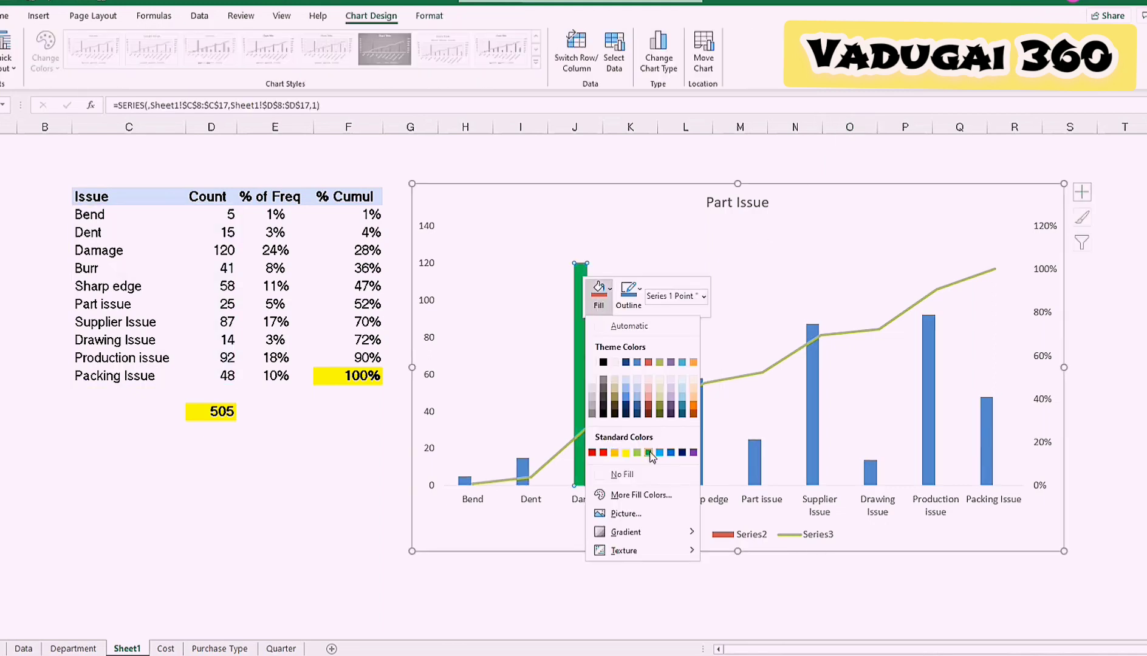
pyautogui.press('Escape')
# Step: Fill all columns of the Count series in the chart with standard green
pyautogui.click(466, 482)
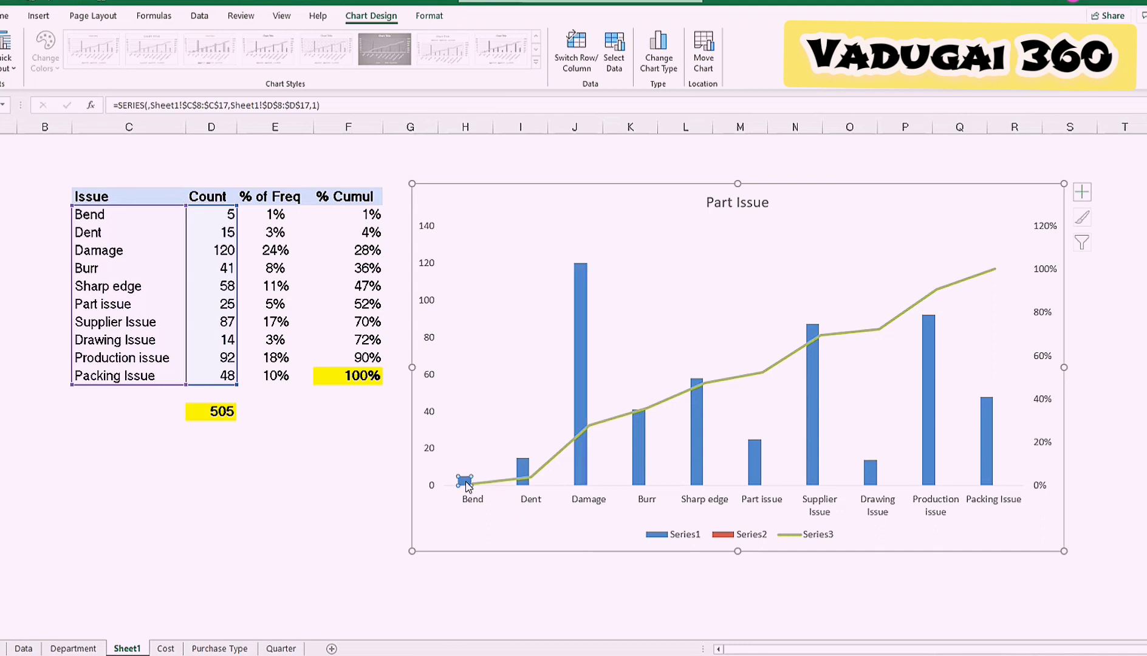
pyautogui.click(505, 473)
pyautogui.click(520, 464)
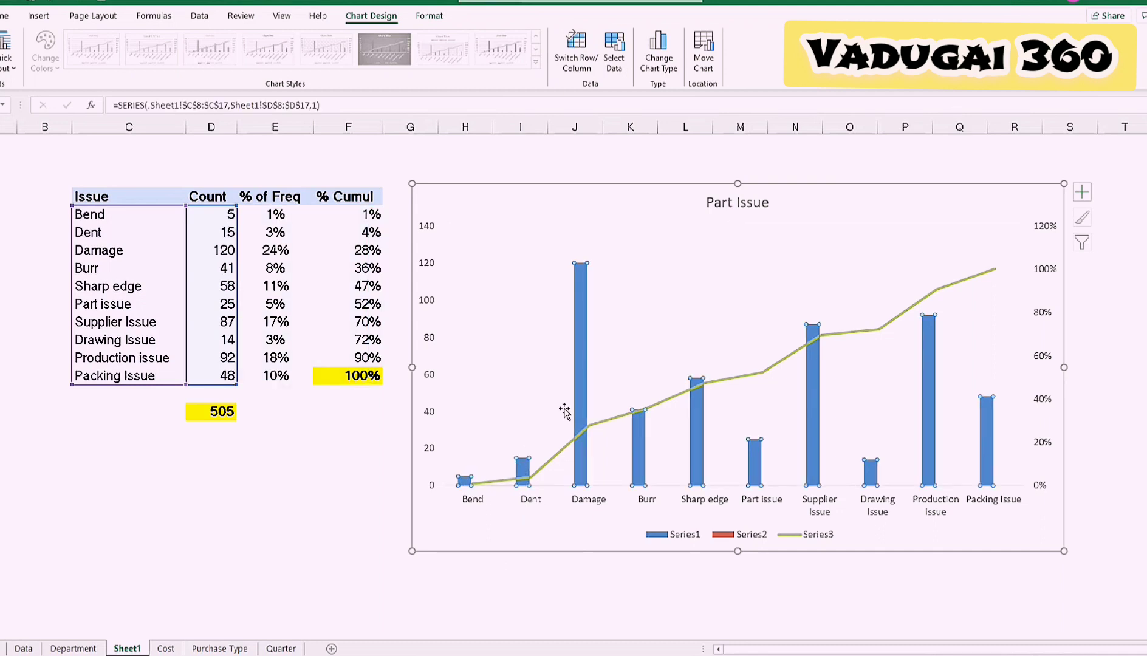
pyautogui.rightClick(526, 474)
pyautogui.click(542, 431)
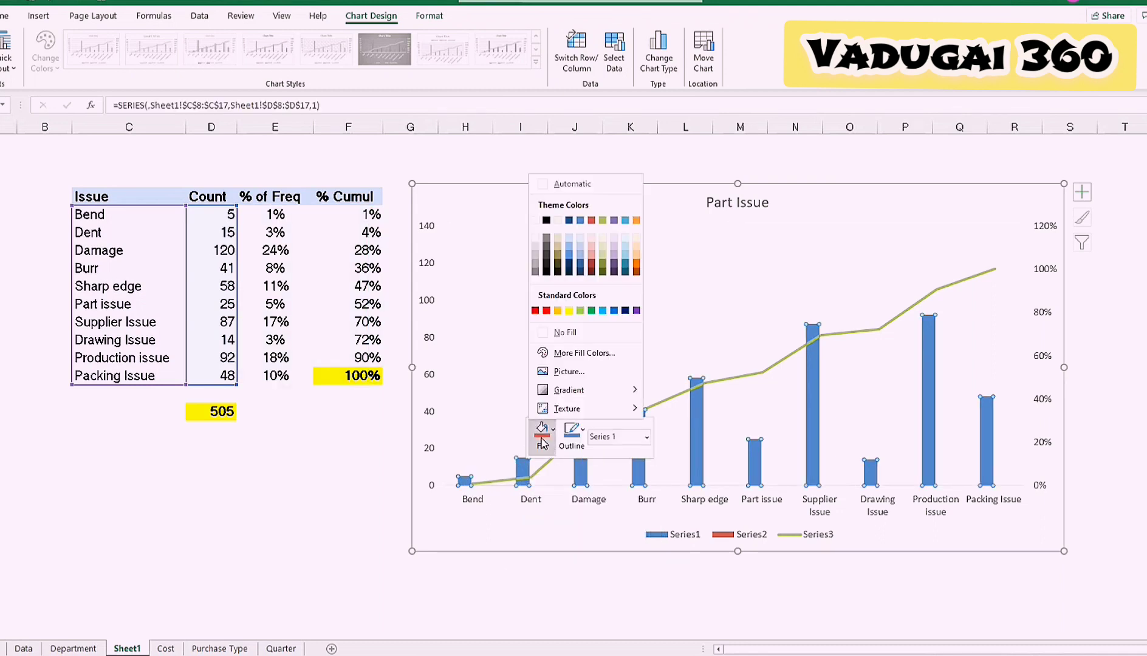
pyautogui.click(592, 311)
# Step: Change the cumulative percentage line's outline colour to standard dark blue
pyautogui.click(788, 360)
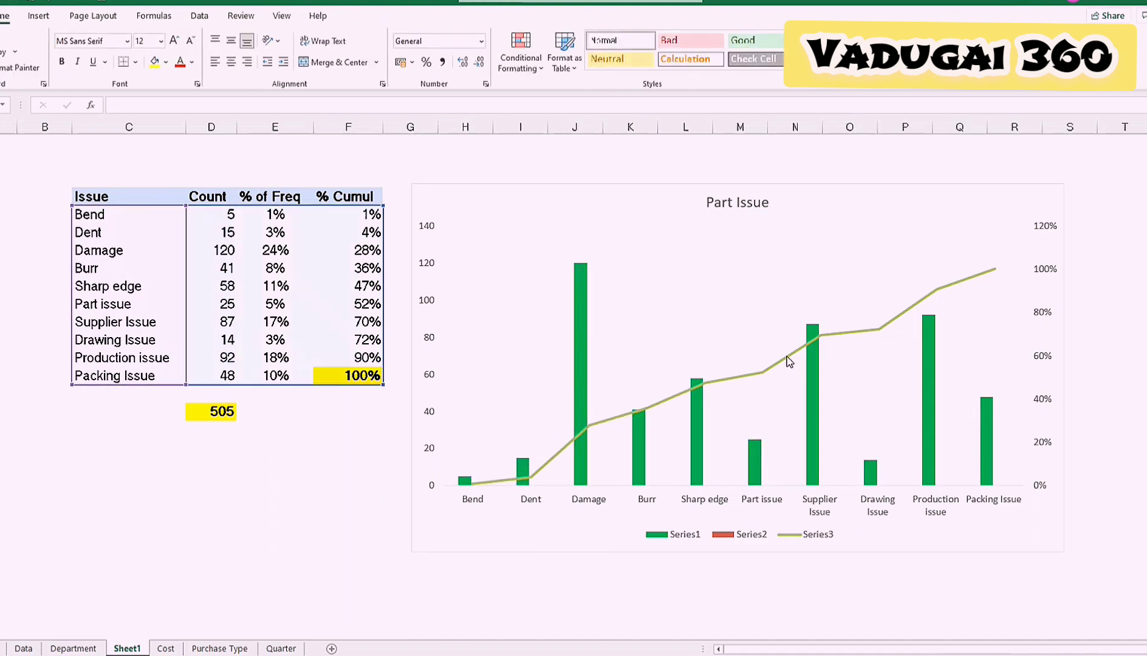
pyautogui.rightClick(788, 360)
pyautogui.click(833, 318)
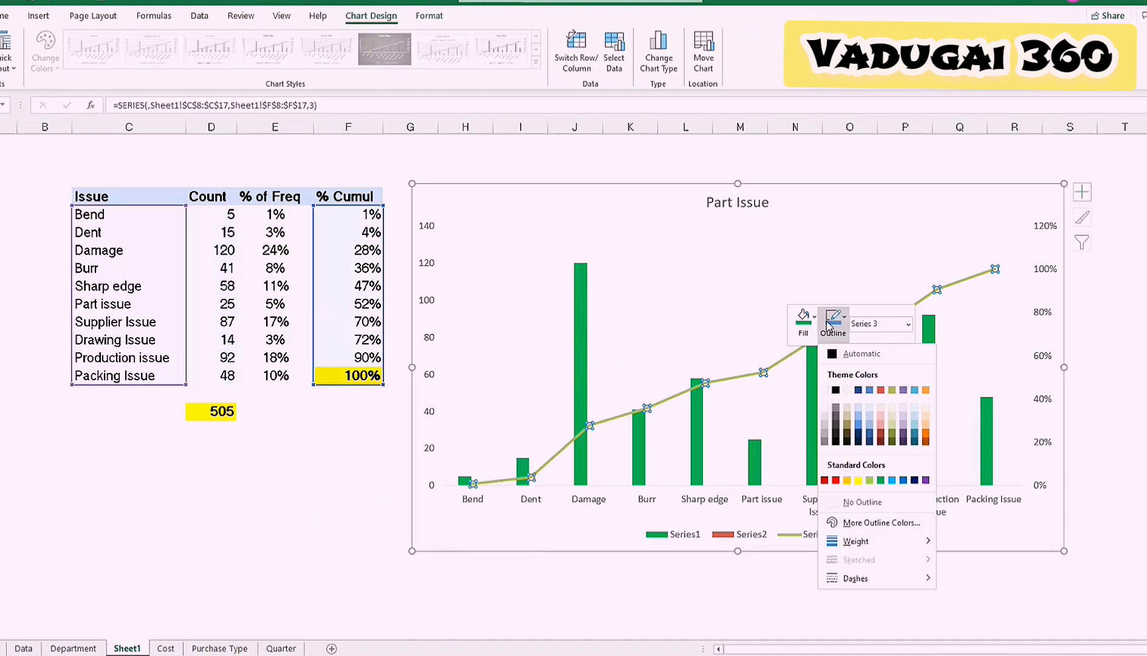
pyautogui.click(914, 480)
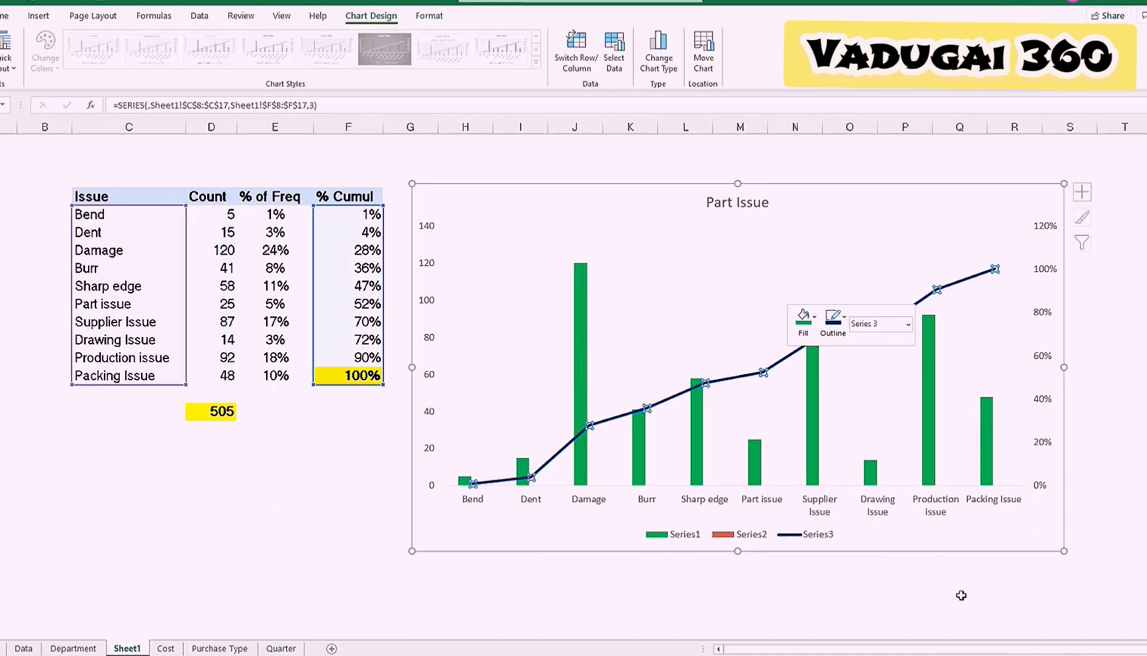
pyautogui.click(961, 605)
# Step: Open the formatting options of the chart's secondary vertical axis and check its display units
pyautogui.click(751, 318)
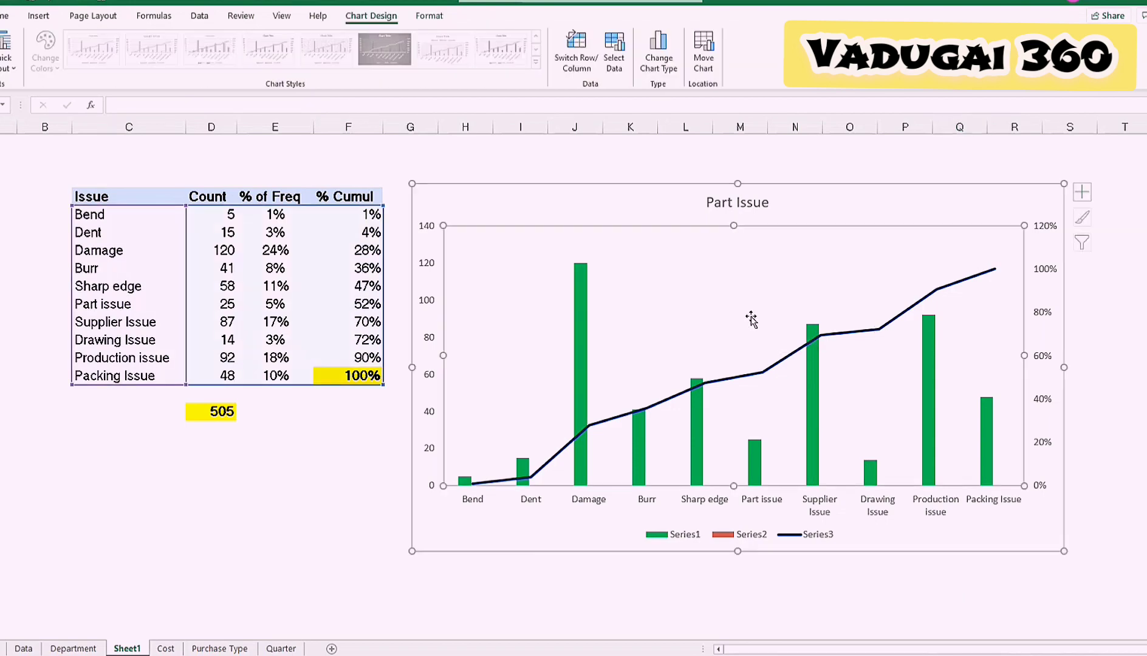
pyautogui.rightClick(751, 319)
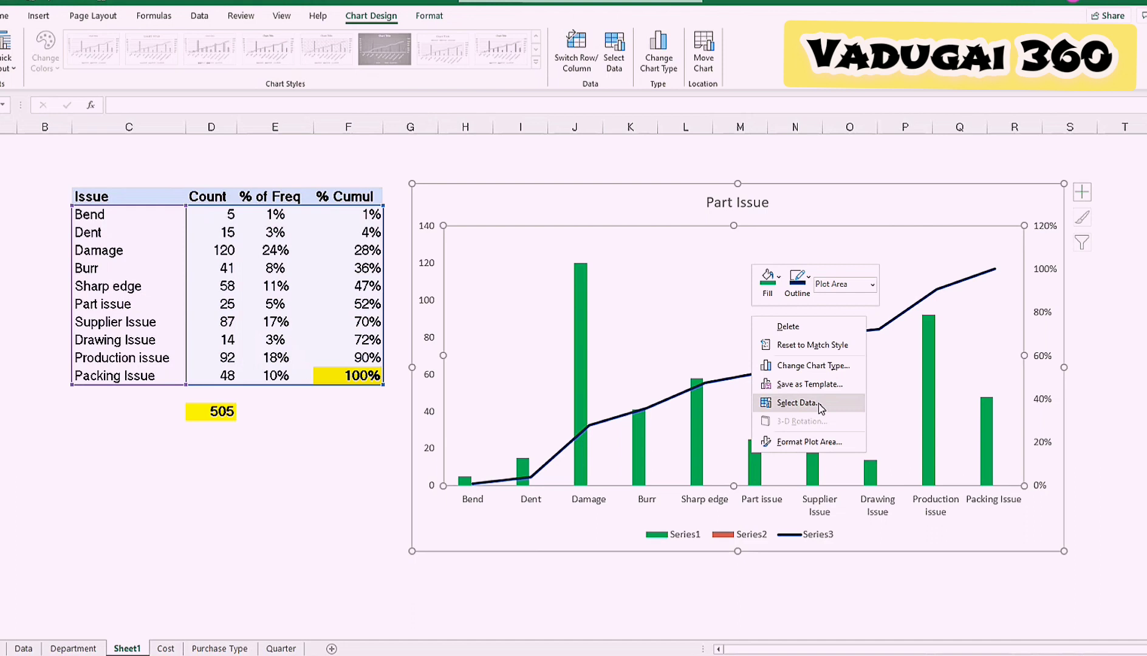
pyautogui.click(872, 283)
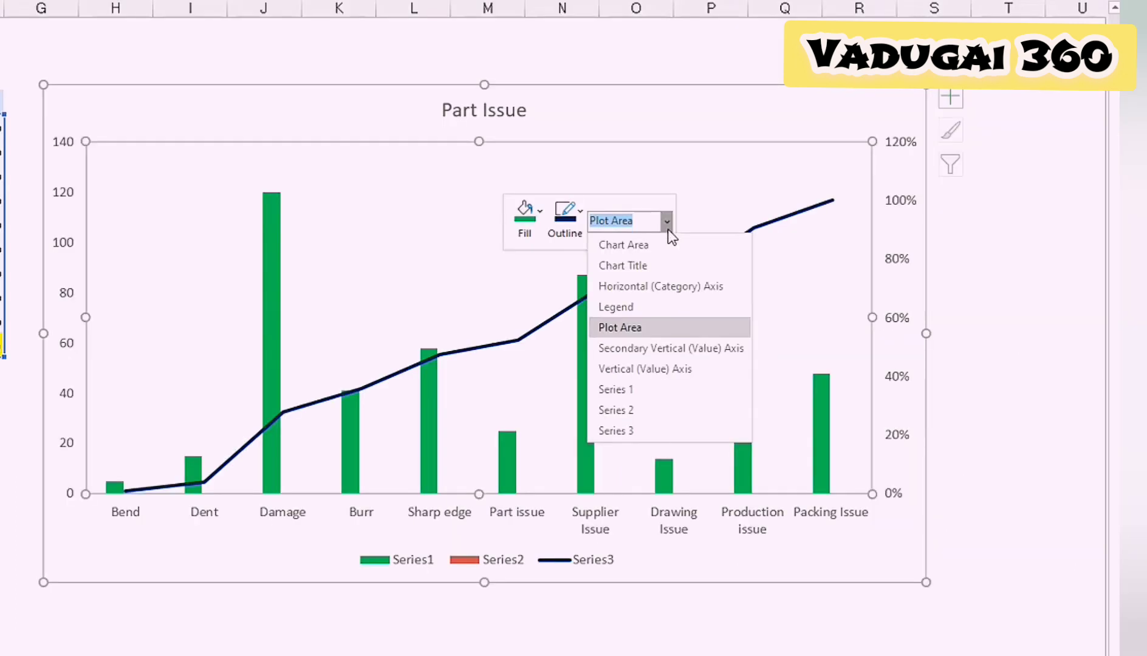
pyautogui.click(662, 351)
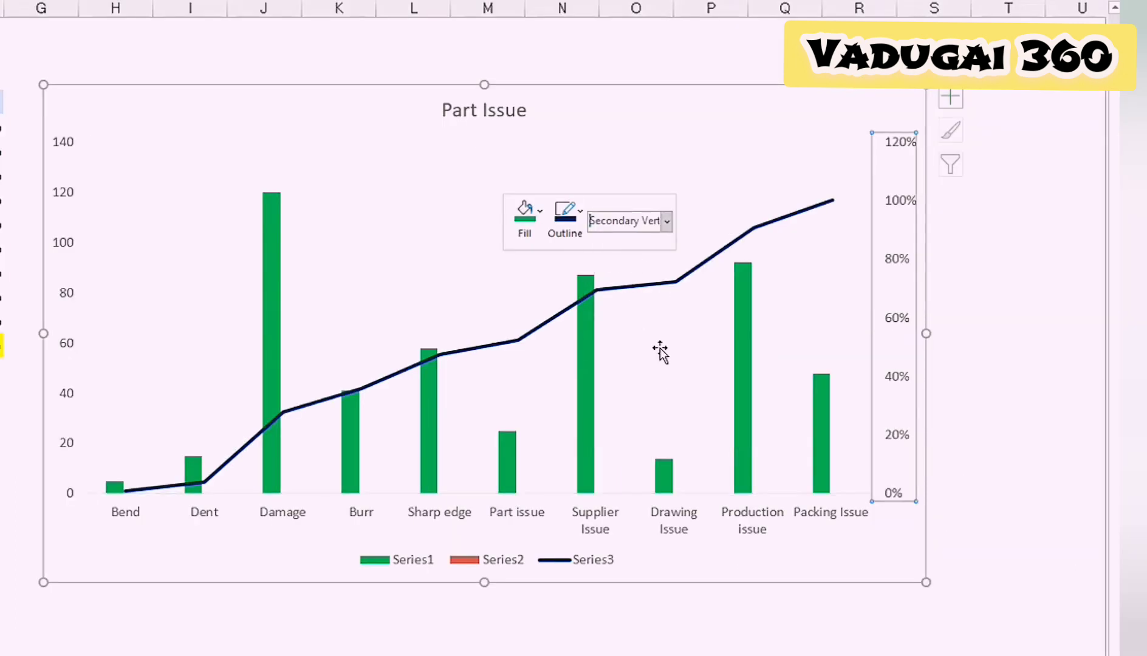
pyautogui.click(1070, 302)
pyautogui.rightClick(896, 262)
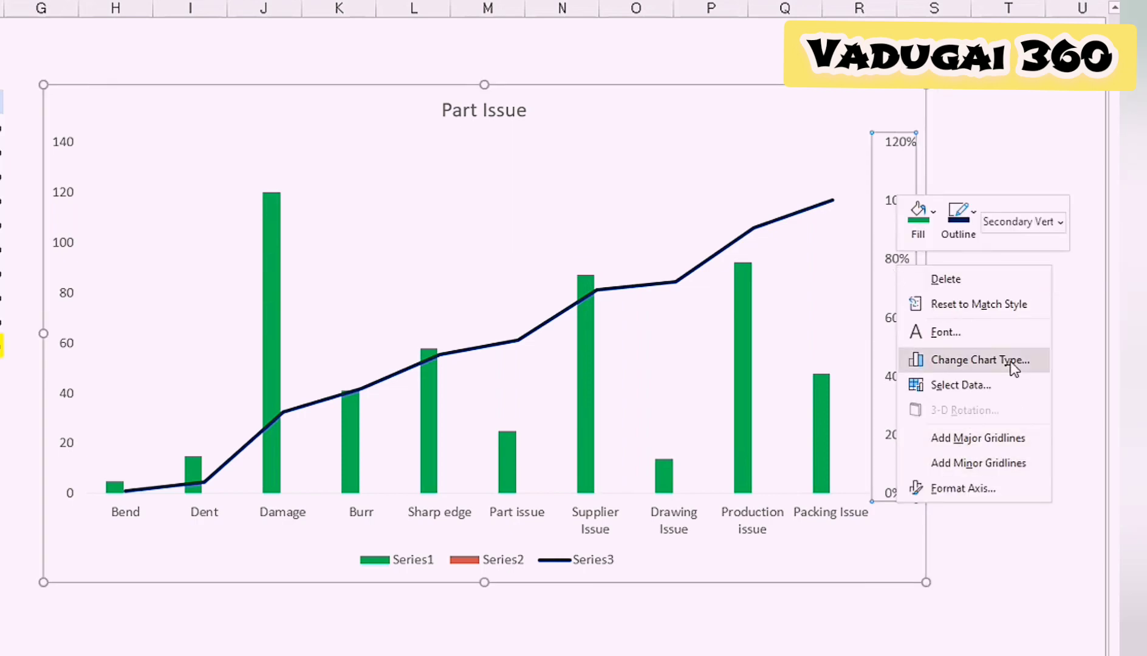
pyautogui.click(987, 487)
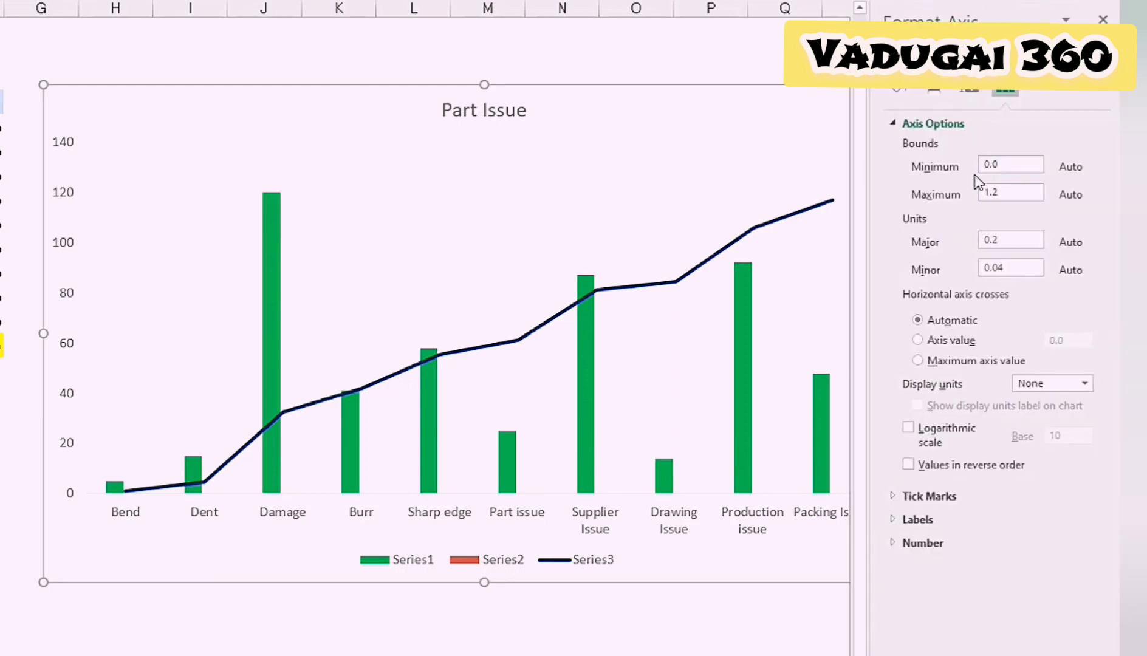
pyautogui.click(1092, 384)
pyautogui.click(1092, 384)
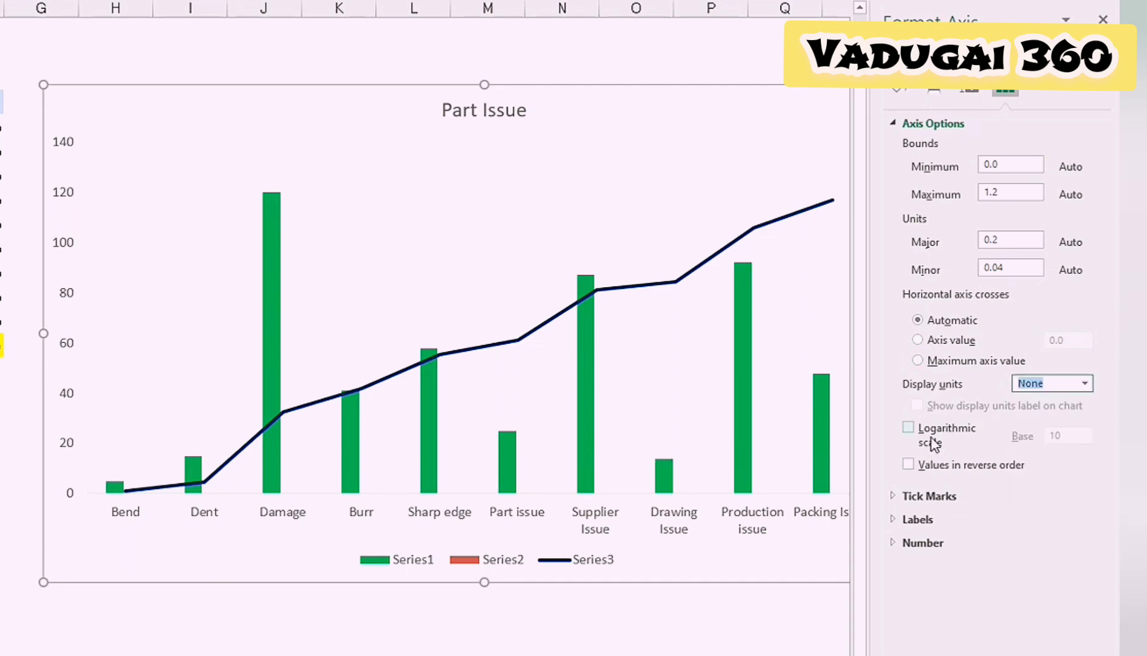
# Step: Set the secondary vertical axis tick marks to Inside for the major type and Outside for the minor type
pyautogui.click(921, 497)
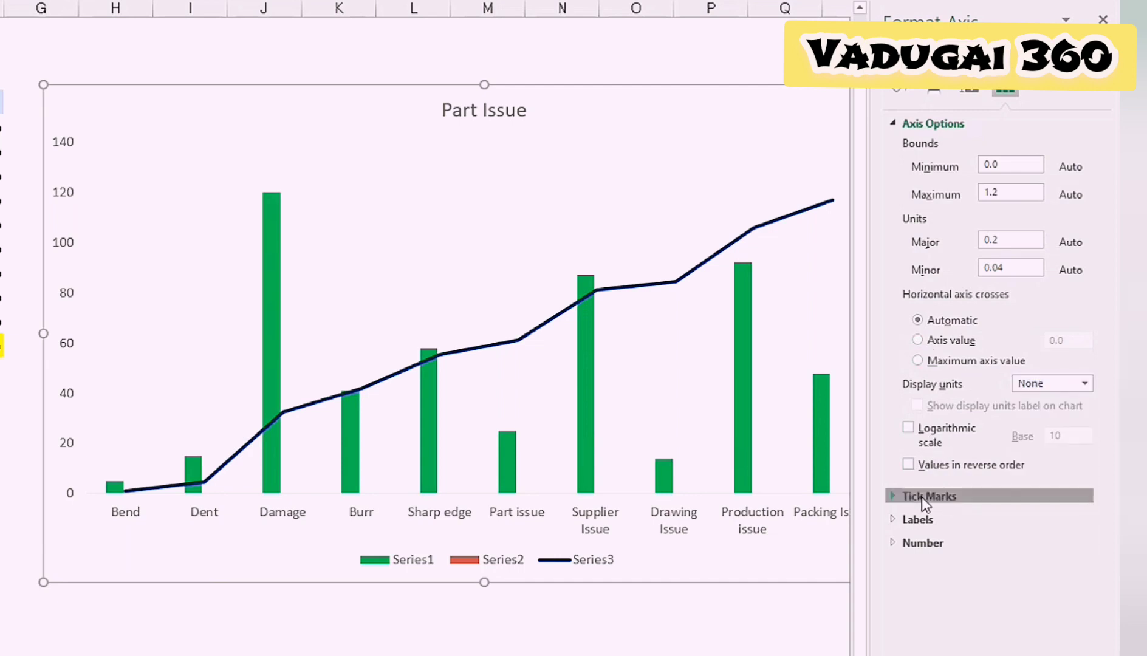
pyautogui.click(1084, 518)
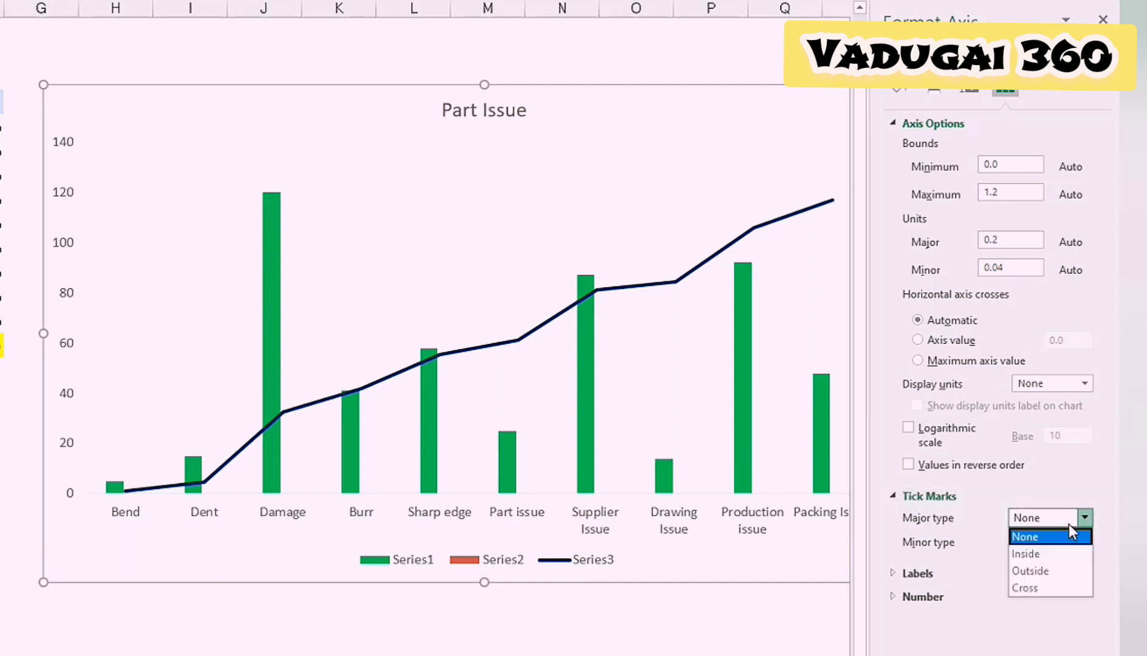
pyautogui.click(1042, 554)
pyautogui.click(1040, 549)
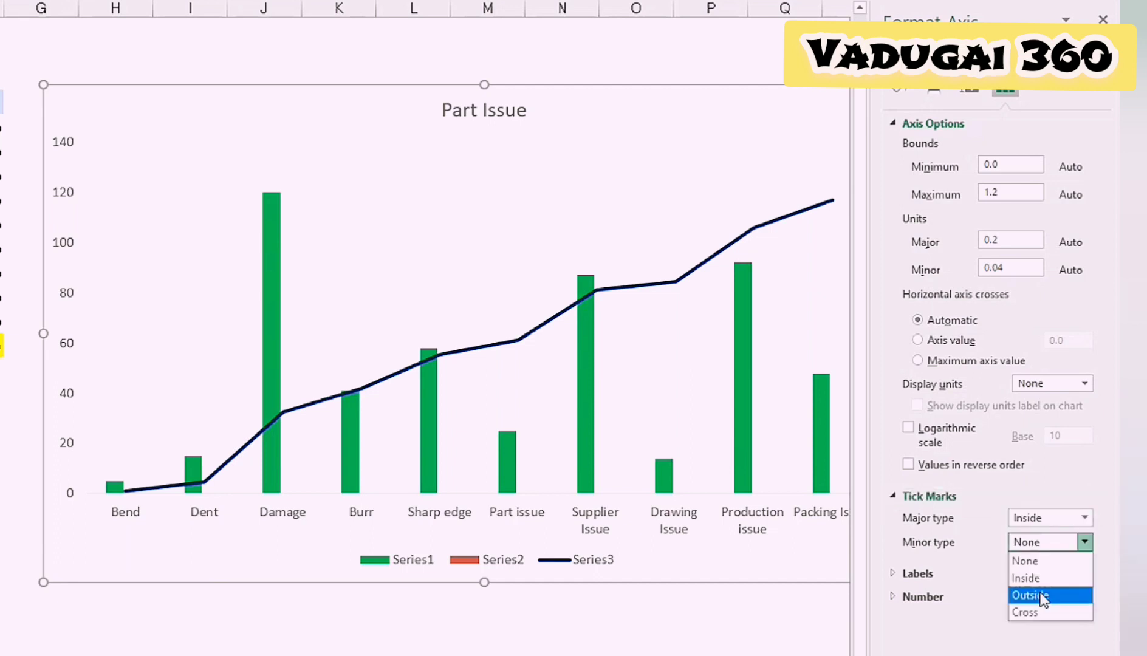
pyautogui.click(1040, 596)
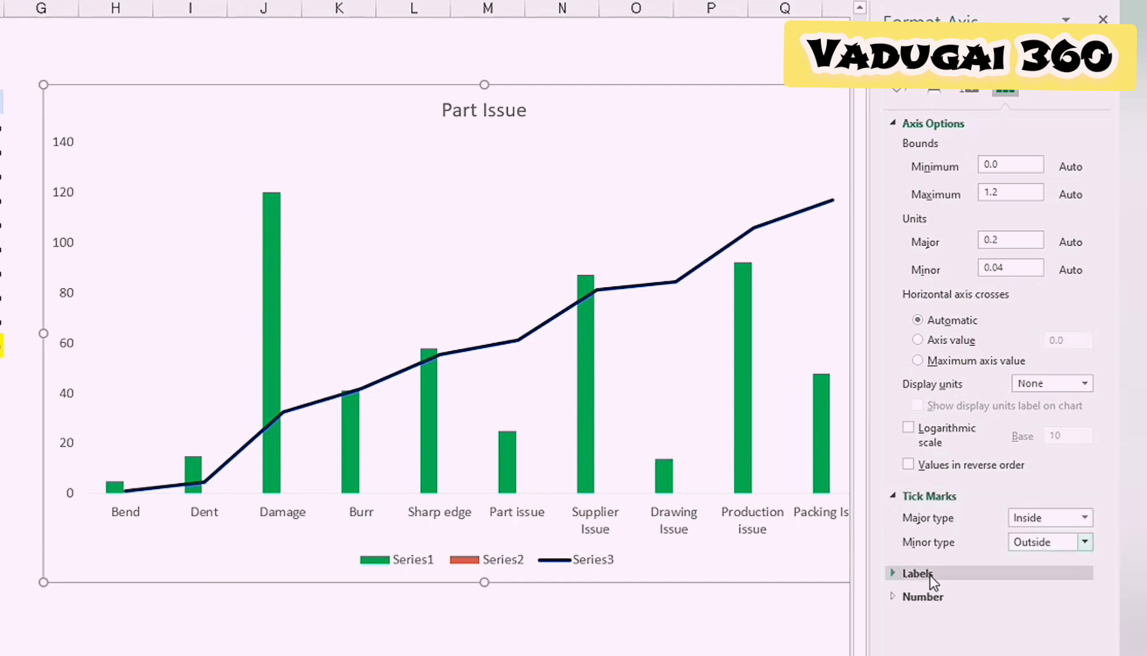
# Step: Try axis value 80 for where the horizontal axis crosses, and switch the crossing to the maximum axis value
pyautogui.click(939, 342)
pyautogui.click(1082, 341)
pyautogui.write('80')
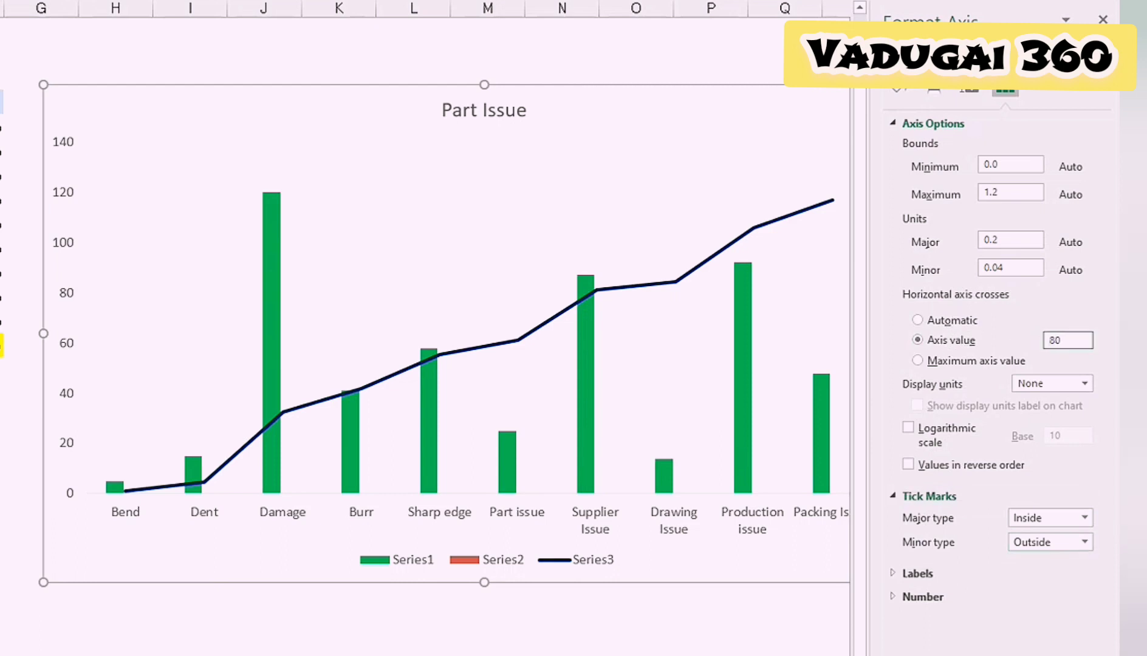
pyautogui.click(982, 360)
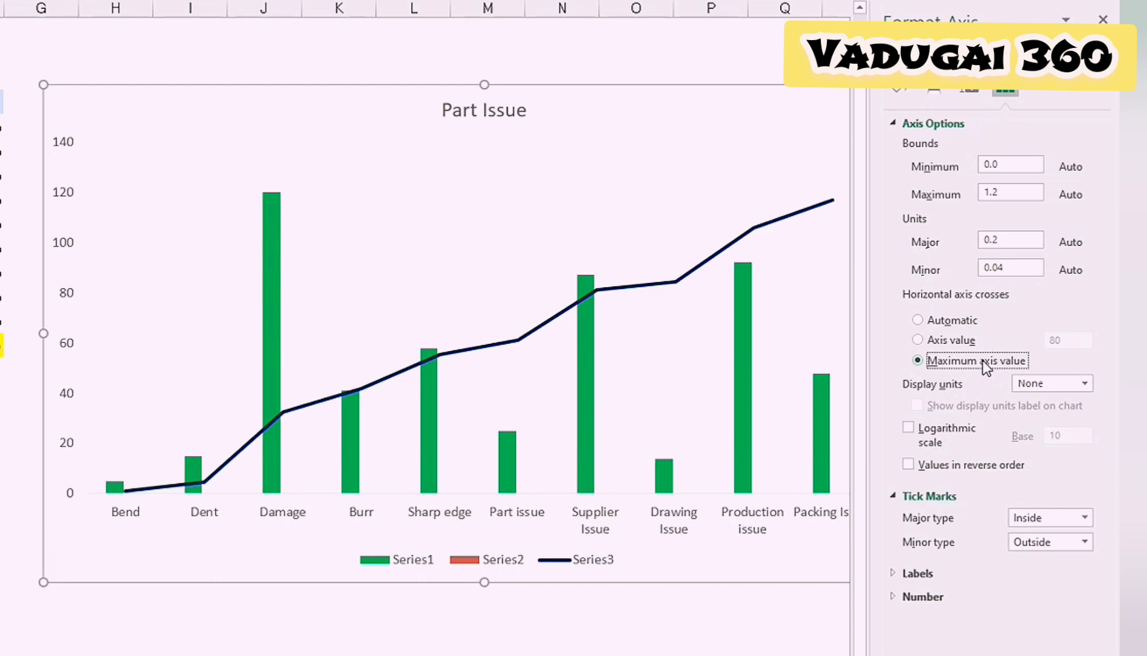
pyautogui.click(930, 125)
pyautogui.click(929, 125)
pyautogui.click(930, 124)
pyautogui.click(936, 224)
pyautogui.click(936, 224)
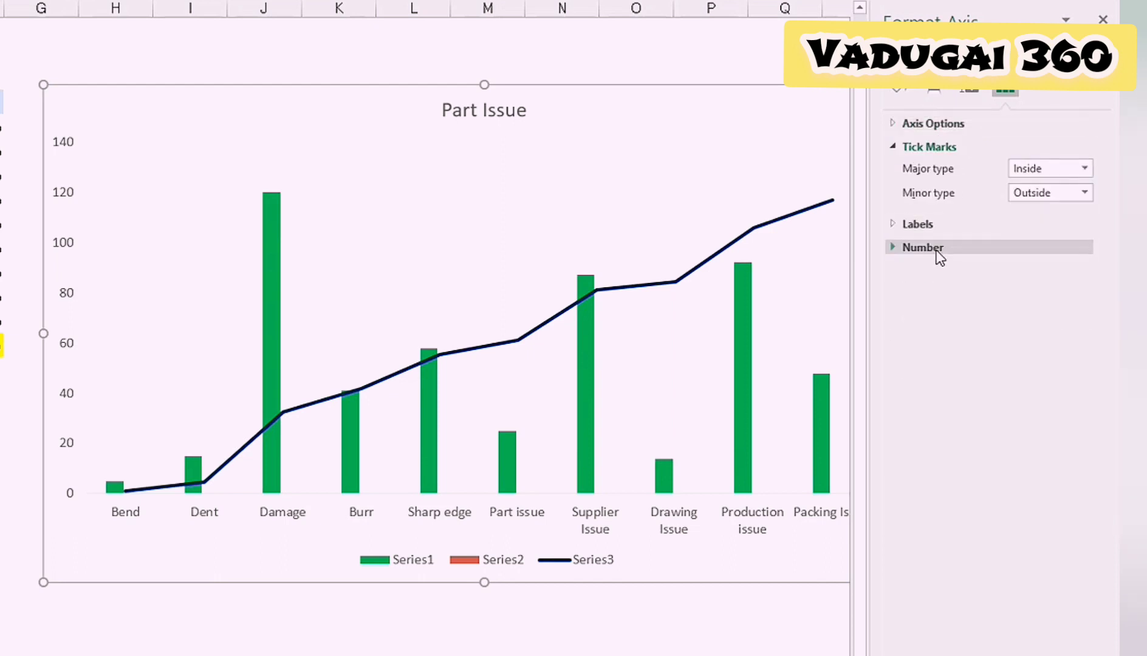
# Step: Replace the percentage number format of the secondary vertical axis with the custom format code 80
pyautogui.click(937, 249)
pyautogui.click(1072, 291)
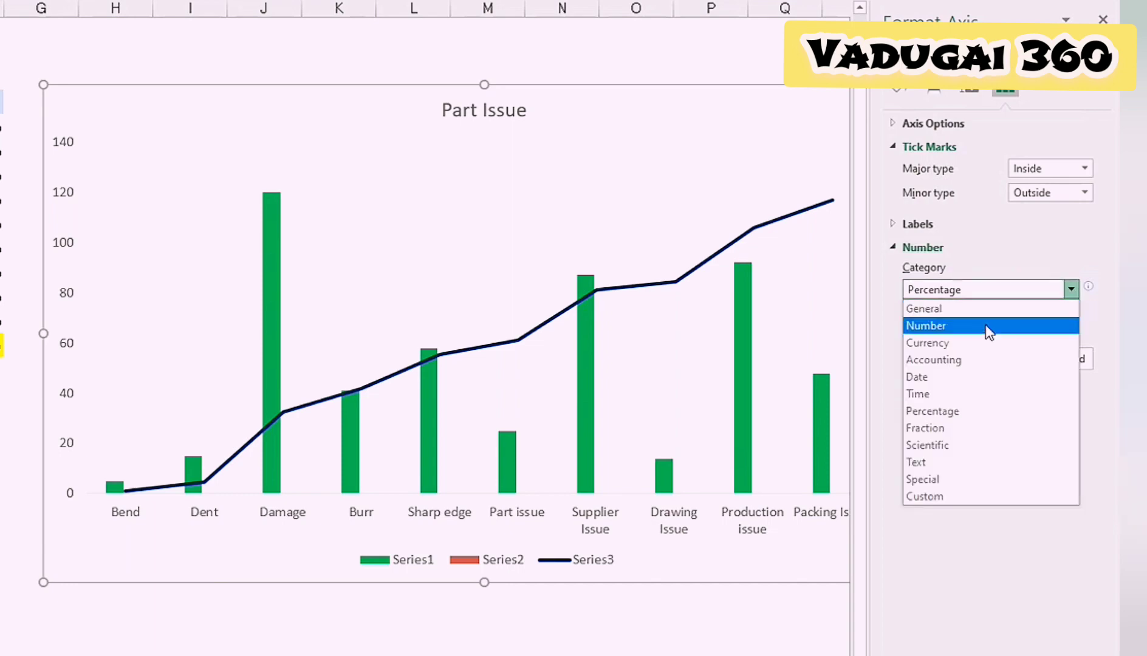
pyautogui.click(948, 411)
pyautogui.moveTo(973, 357); pyautogui.dragTo(897, 356)
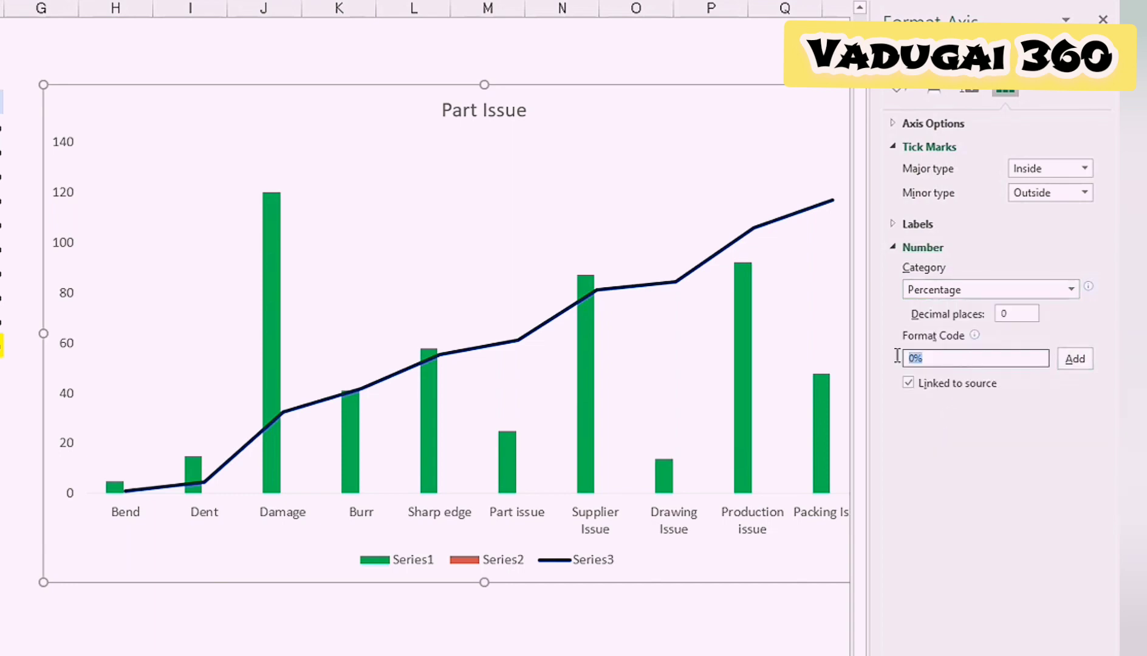
pyautogui.write('80')
pyautogui.click(1074, 360)
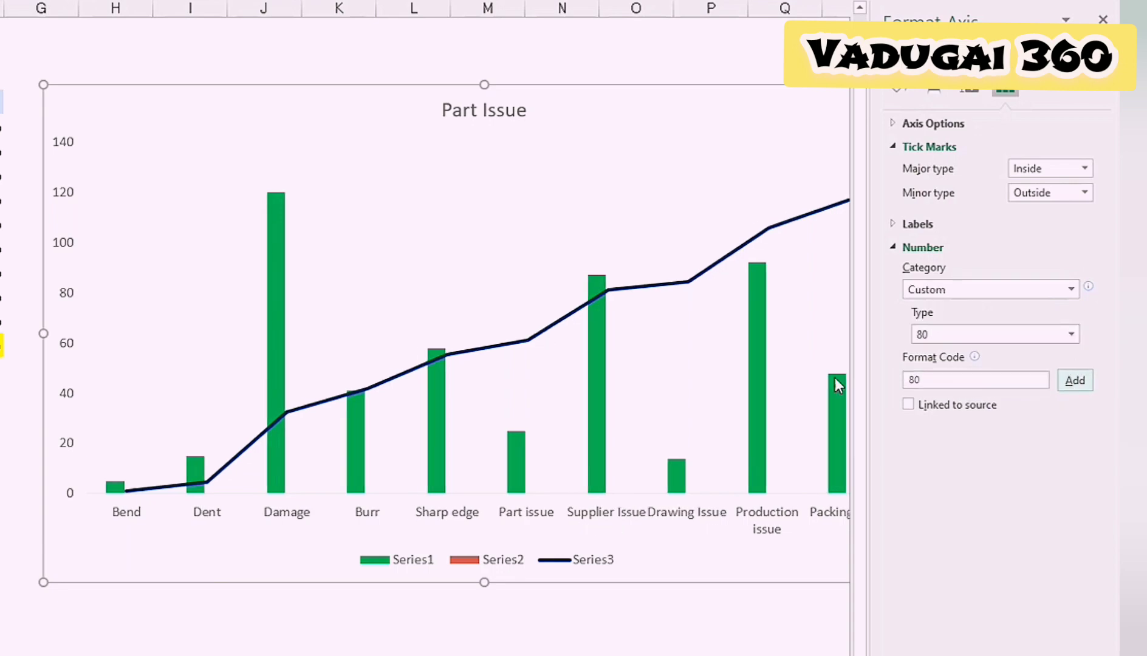
pyautogui.scroll(1, 509, 492)
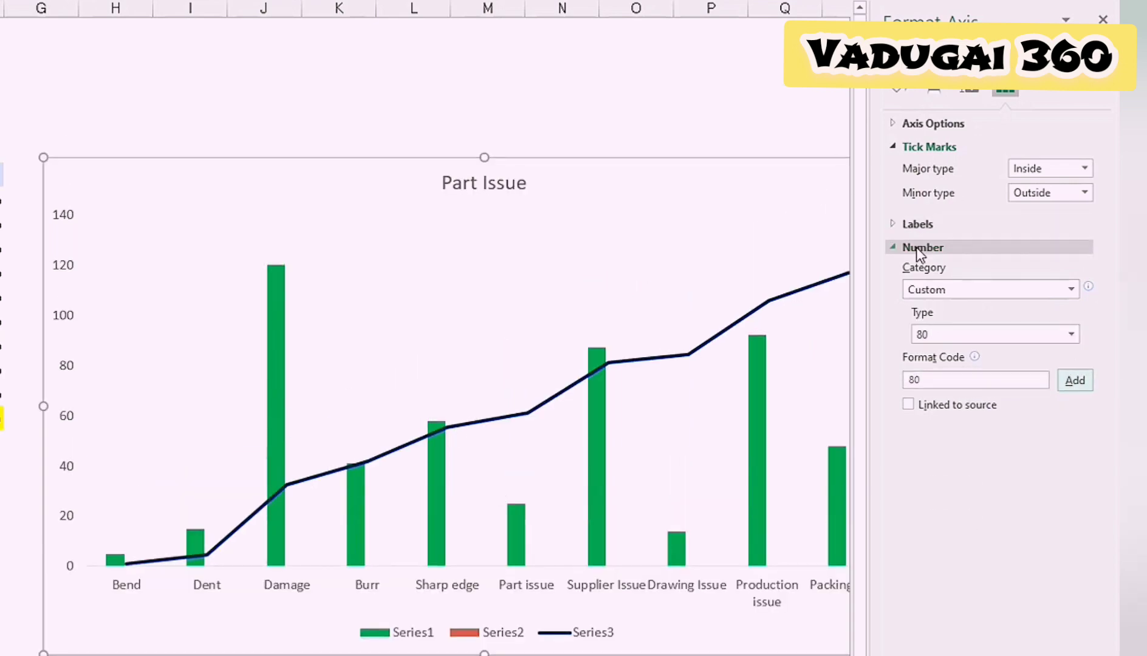
pyautogui.click(898, 225)
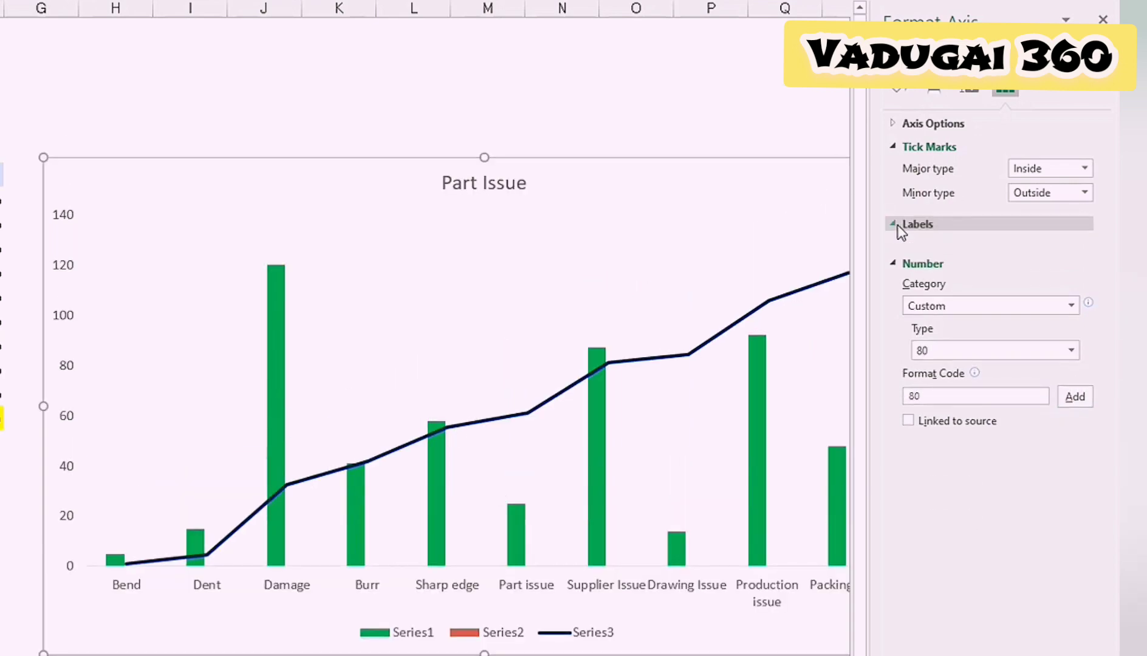
pyautogui.click(974, 91)
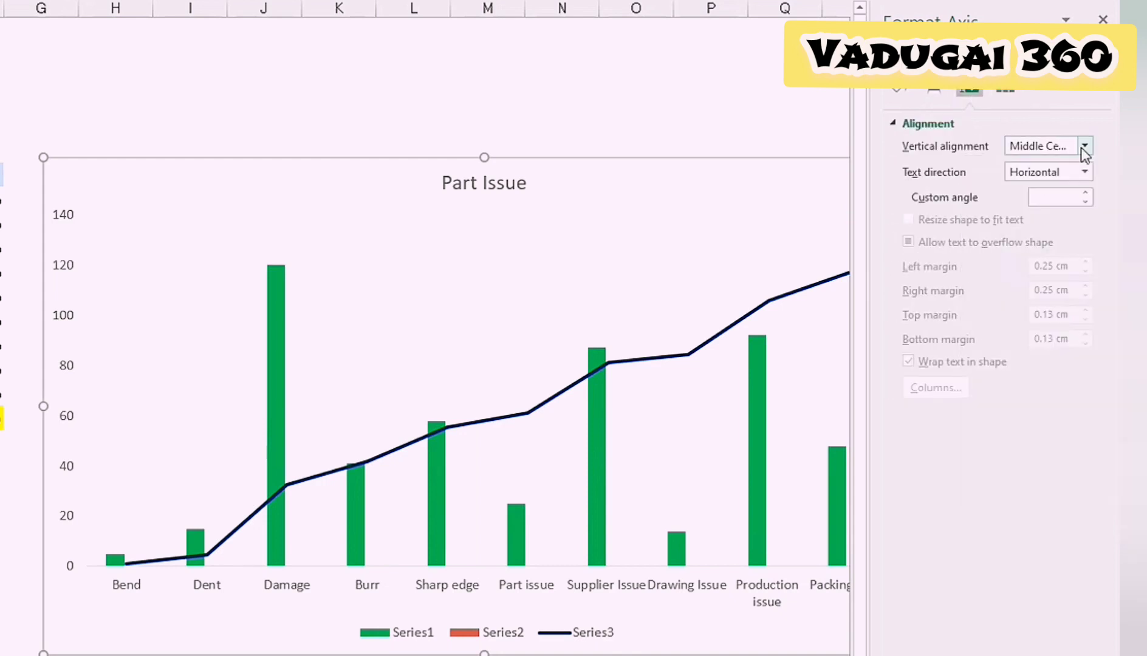
pyautogui.click(1010, 91)
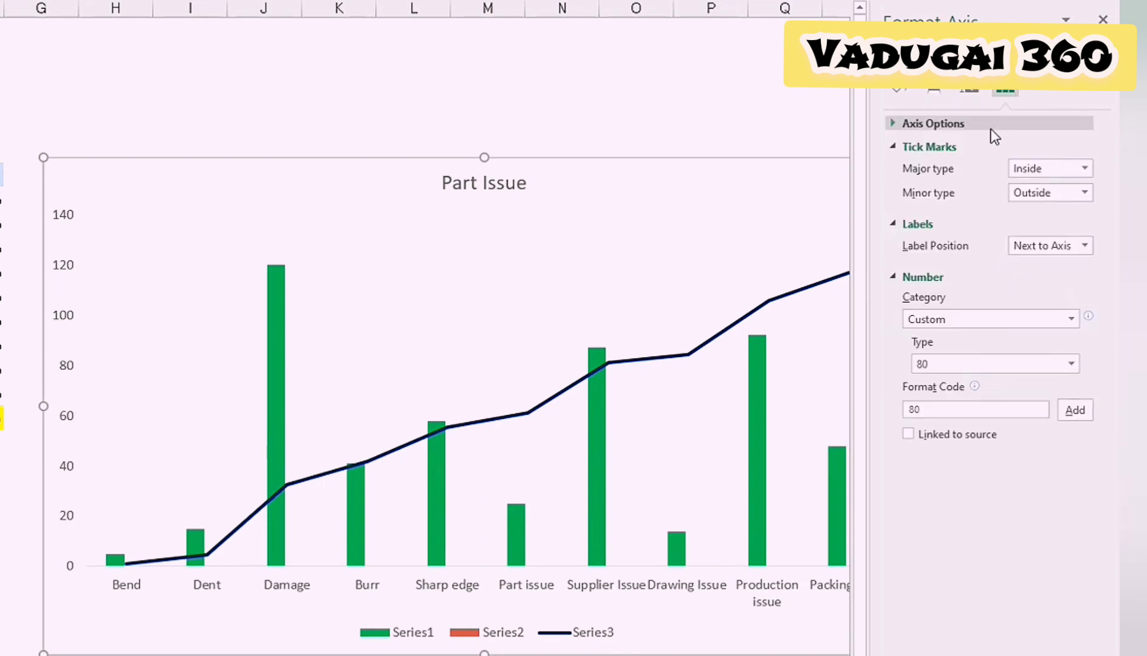
# Step: Set the horizontal axis crossing to Automatic and the secondary vertical axis display units to Hundreds
pyautogui.click(930, 125)
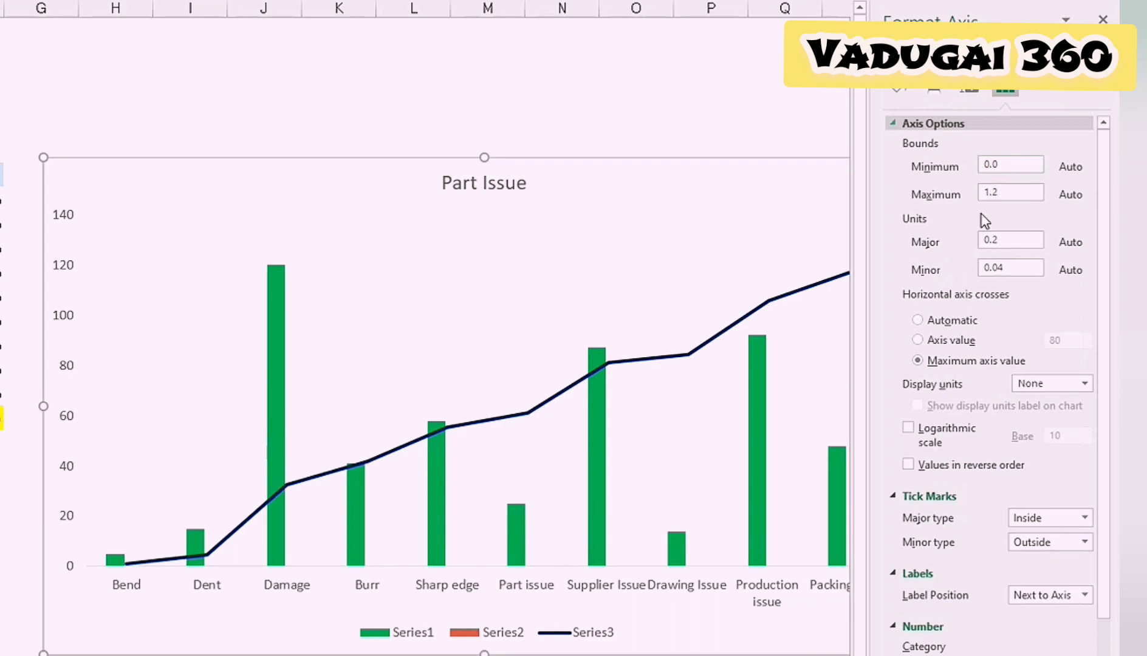
pyautogui.click(960, 320)
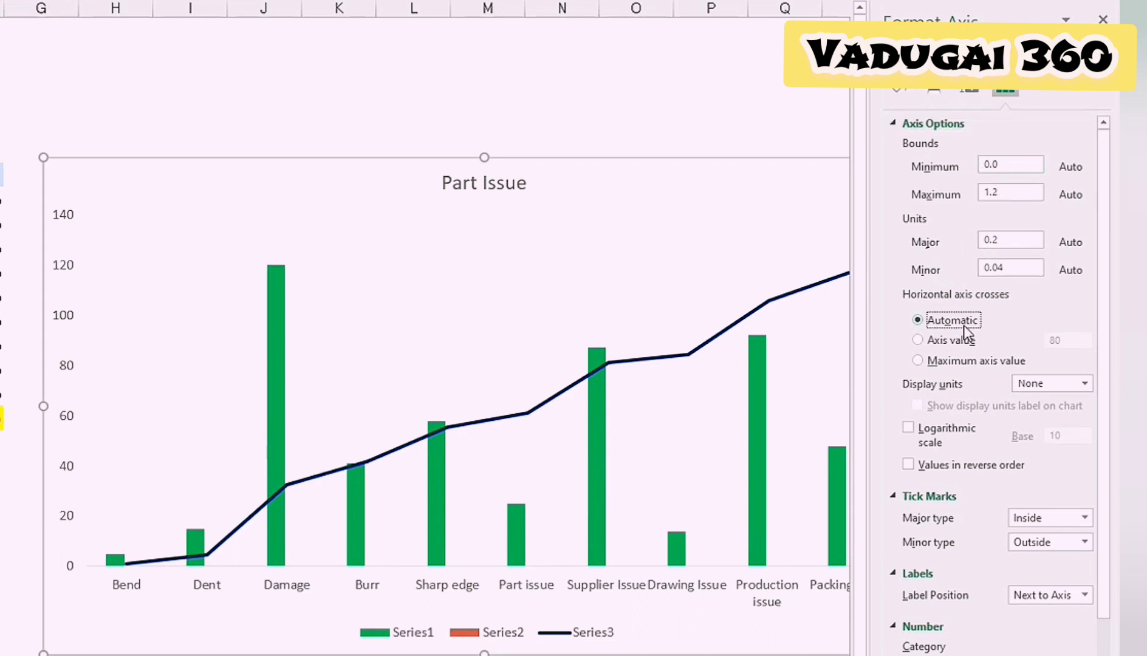
pyautogui.moveTo(1018, 381); pyautogui.dragTo(1033, 378)
pyautogui.click(1084, 383)
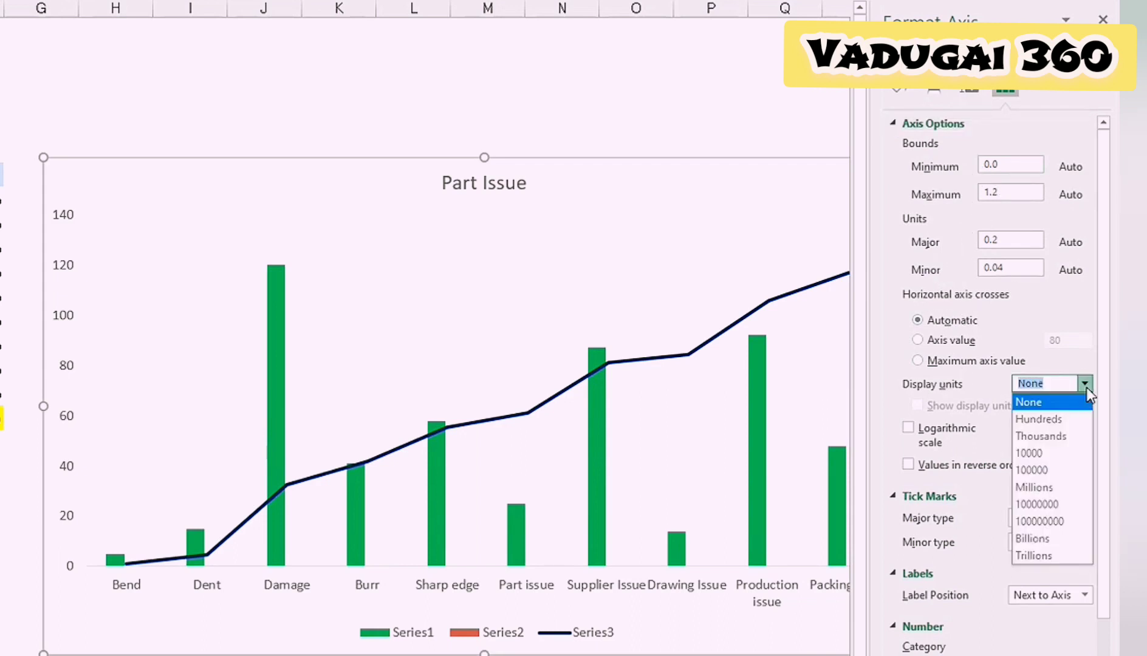
pyautogui.click(1069, 422)
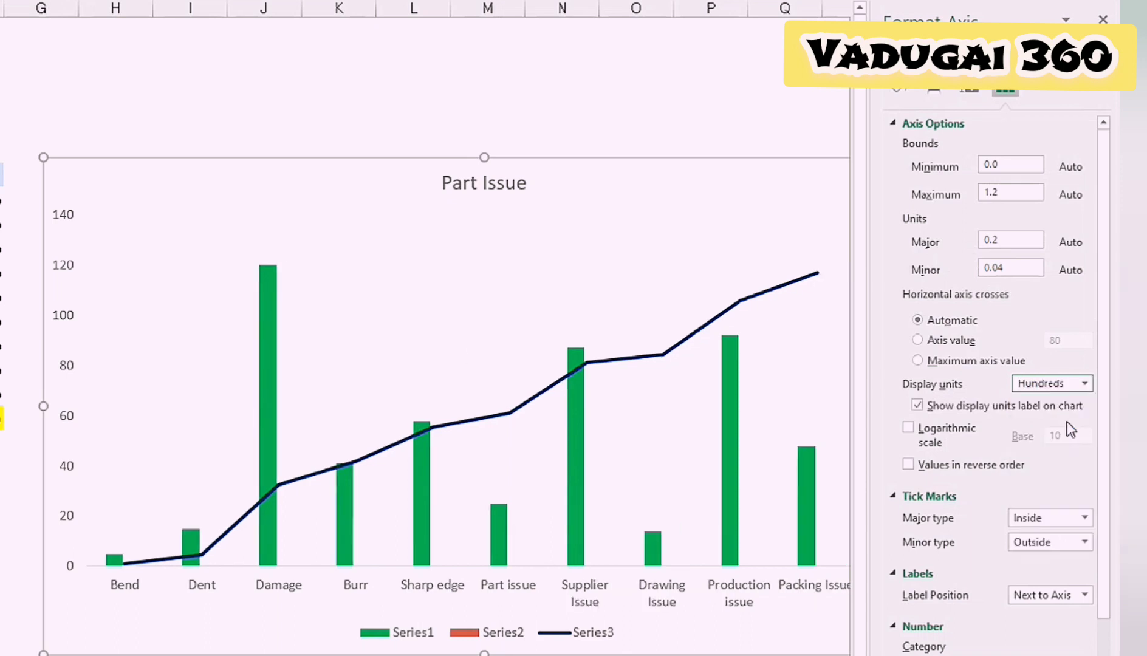
# Step: Try a logarithmic scale and reversed value order on the secondary vertical axis, and turn both off again
pyautogui.click(955, 435)
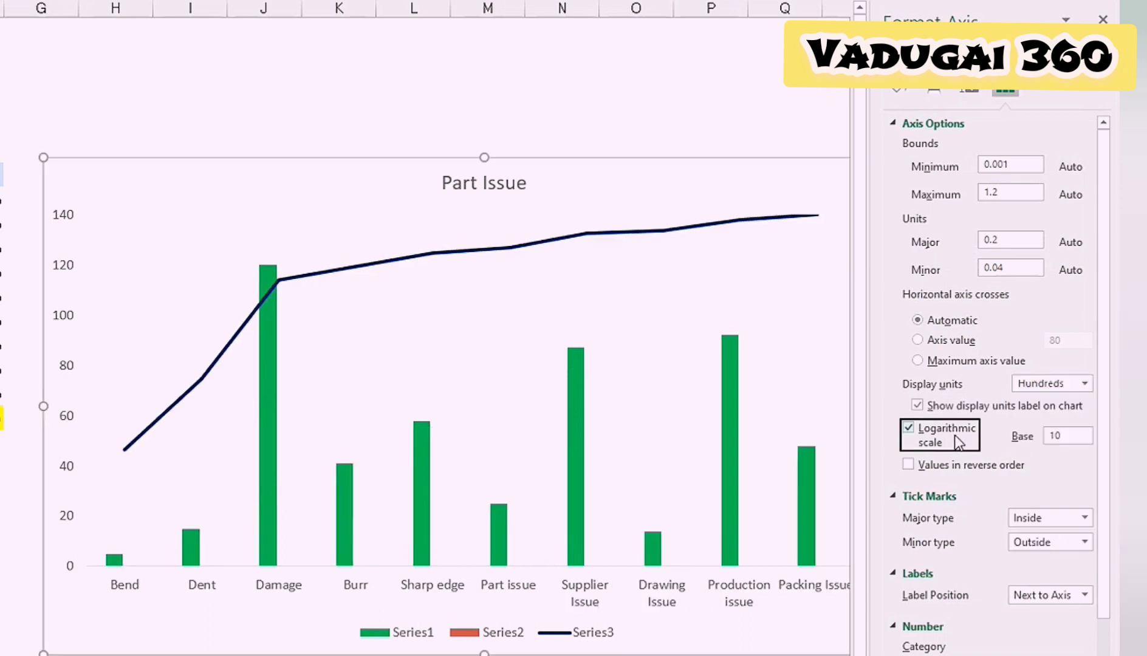
pyautogui.click(920, 464)
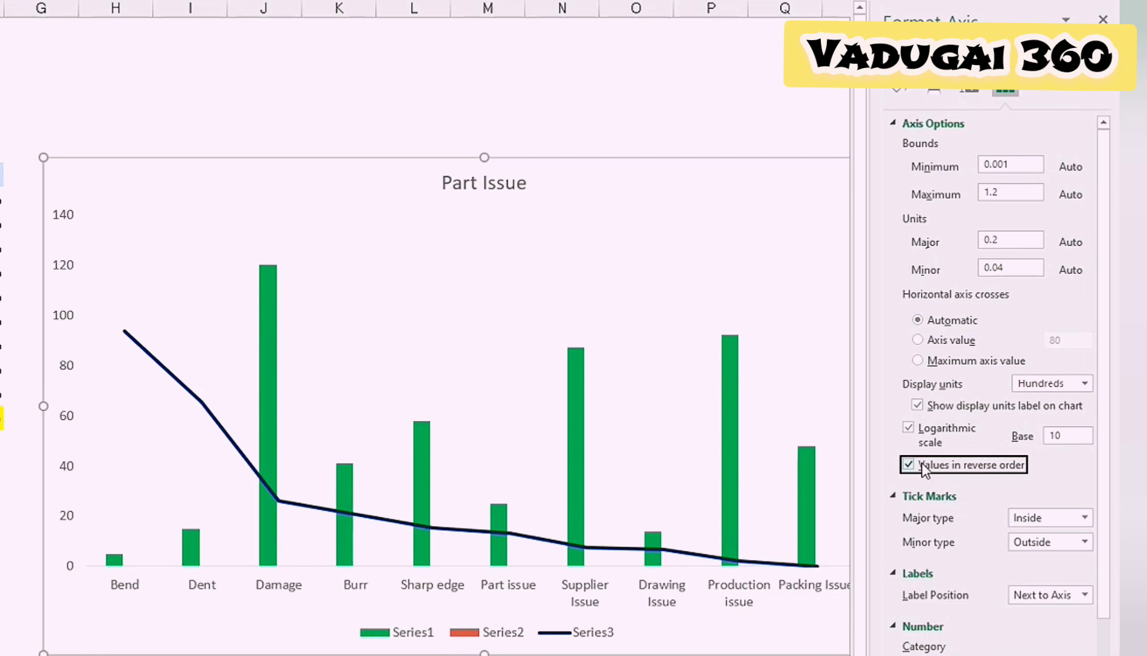
pyautogui.click(910, 430)
pyautogui.click(908, 465)
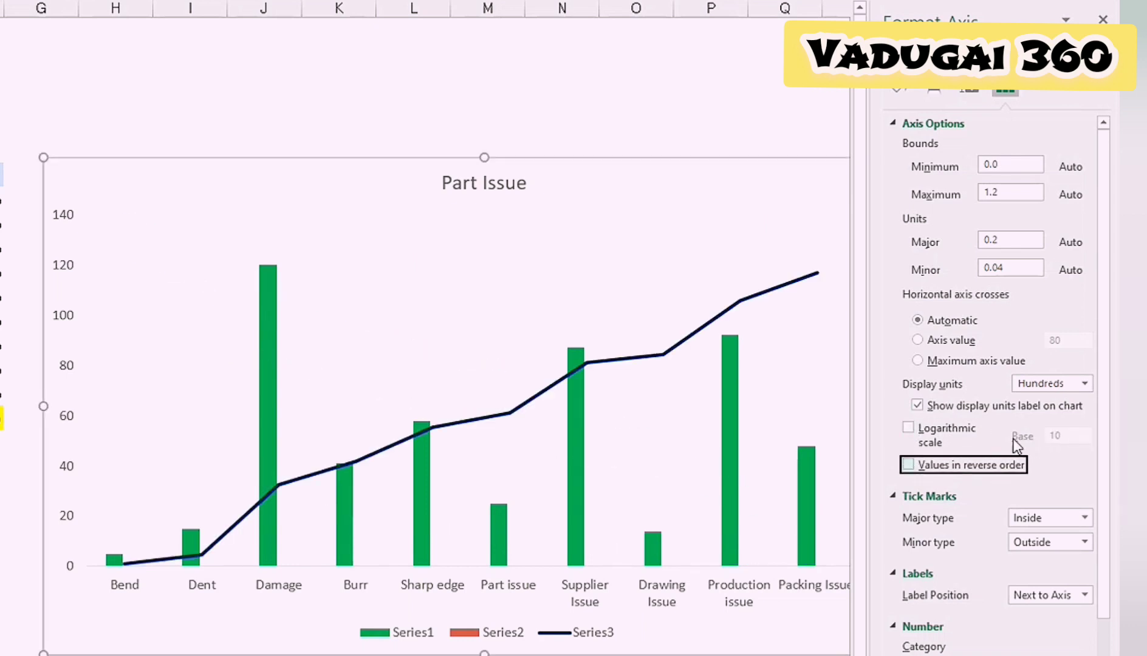
# Step: Set the secondary vertical axis label position to High and its number format to the custom type 20
pyautogui.scroll(-3, 944, 481)
pyautogui.click(1071, 578)
pyautogui.click(972, 498)
pyautogui.scroll(-1, 1067, 626)
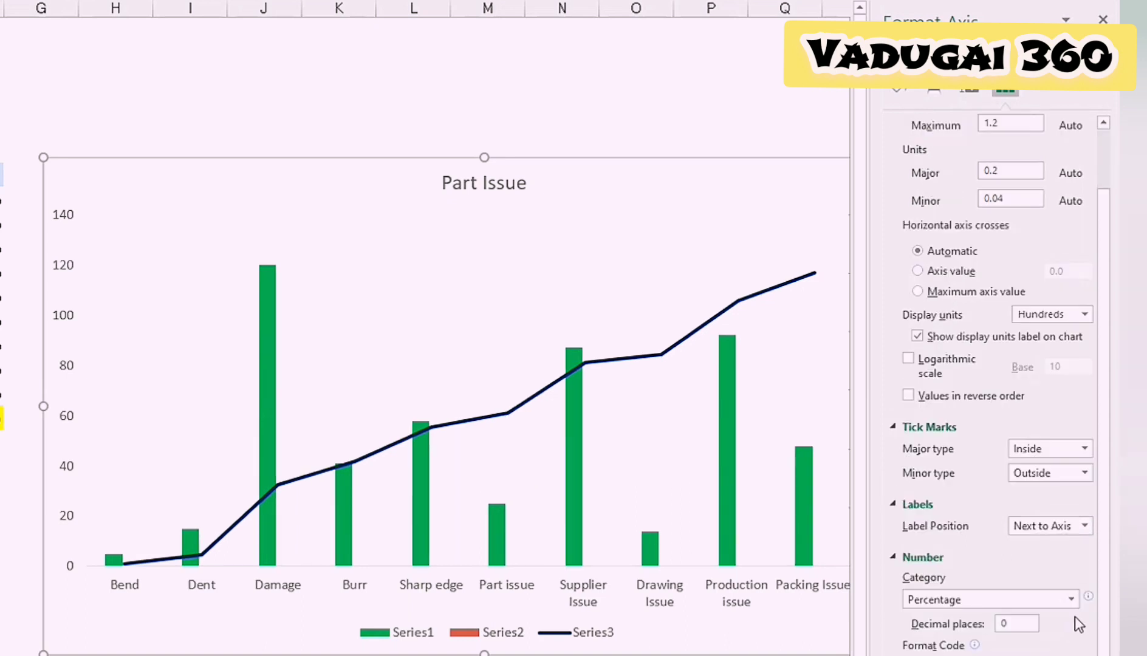
pyautogui.click(1070, 525)
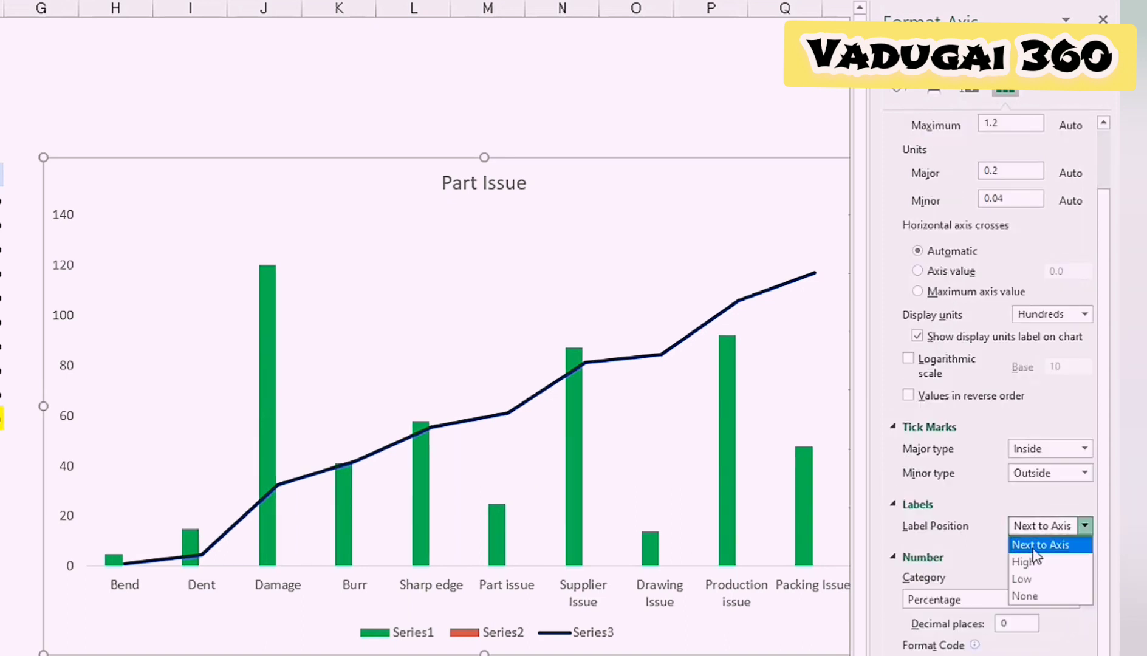
pyautogui.click(1027, 560)
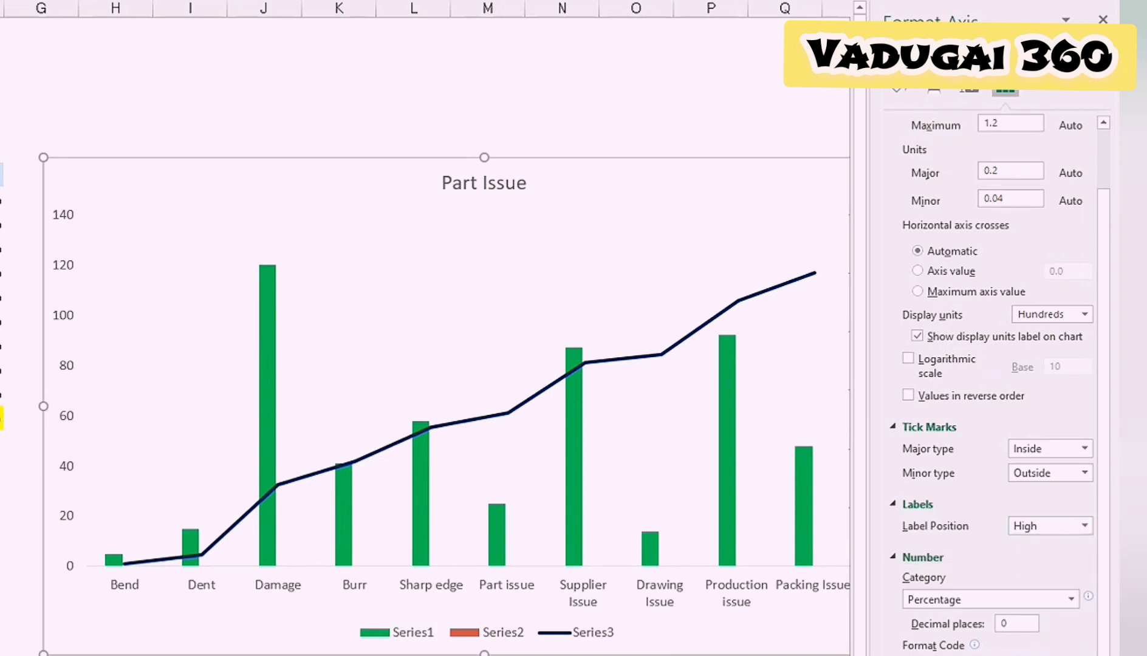
pyautogui.press('Return')
pyautogui.scroll(-1, 1032, 607)
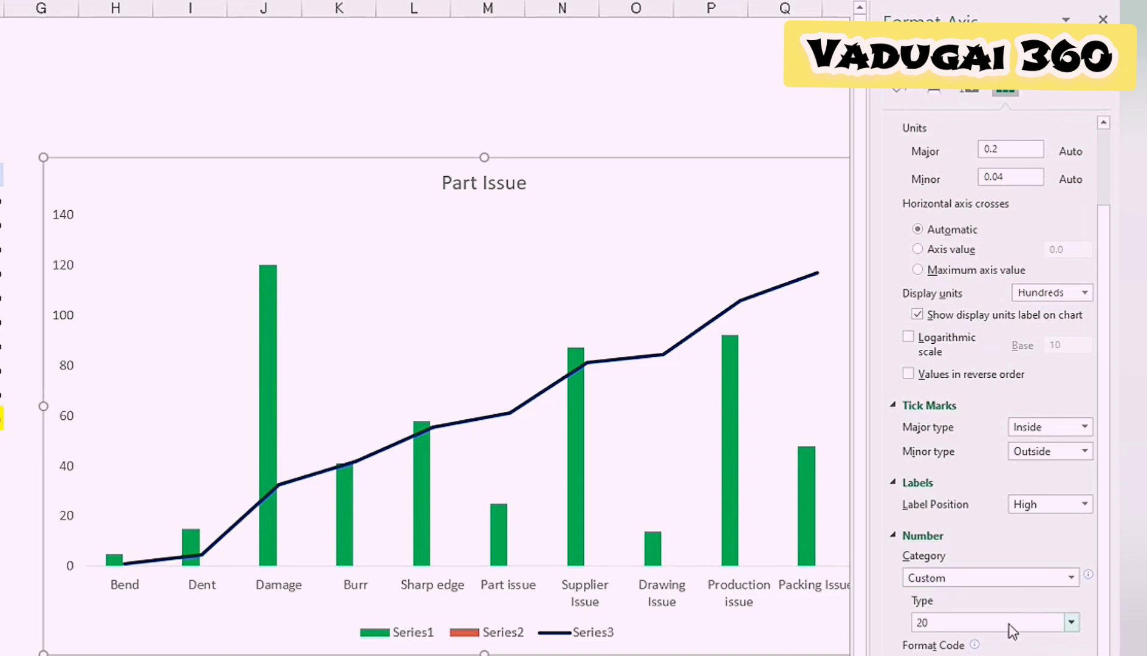
# Step: Look through the effects, alignment and text formatting options of the secondary vertical axis and close its formatting options
pyautogui.scroll(3, 996, 394)
pyautogui.click(900, 121)
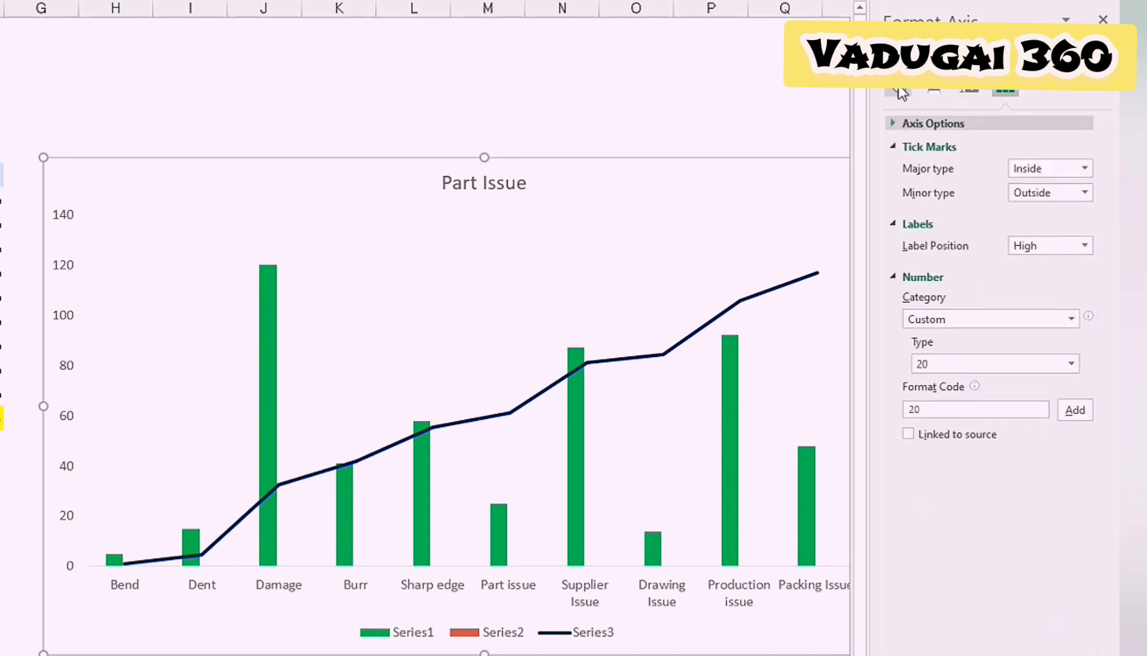
pyautogui.click(898, 90)
pyautogui.click(934, 90)
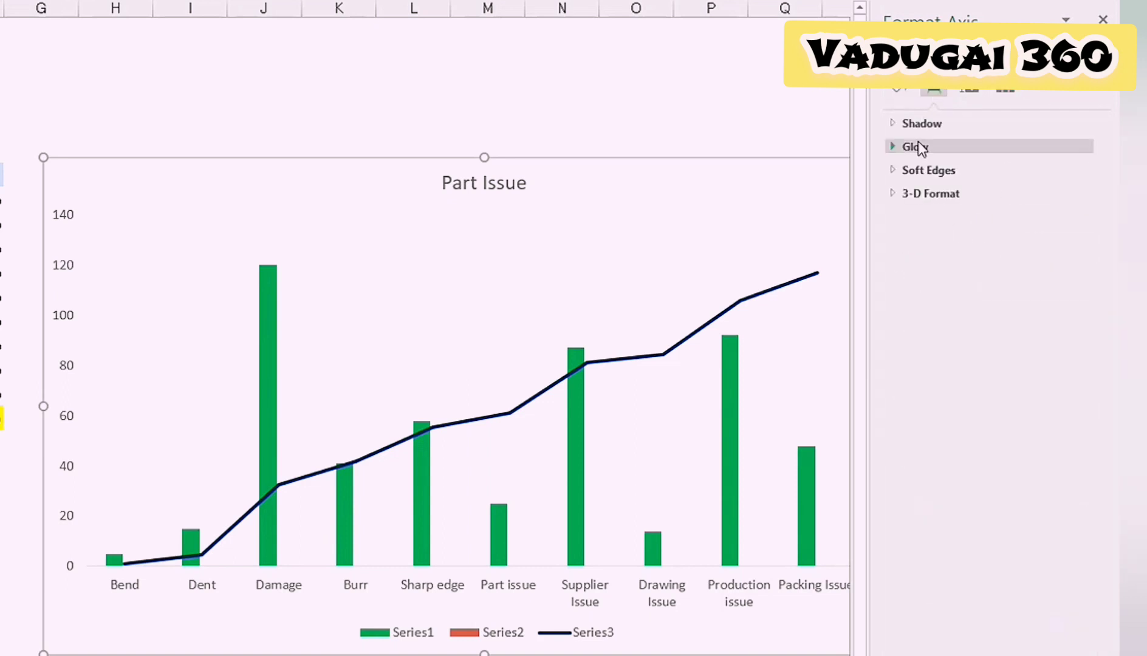
pyautogui.click(970, 90)
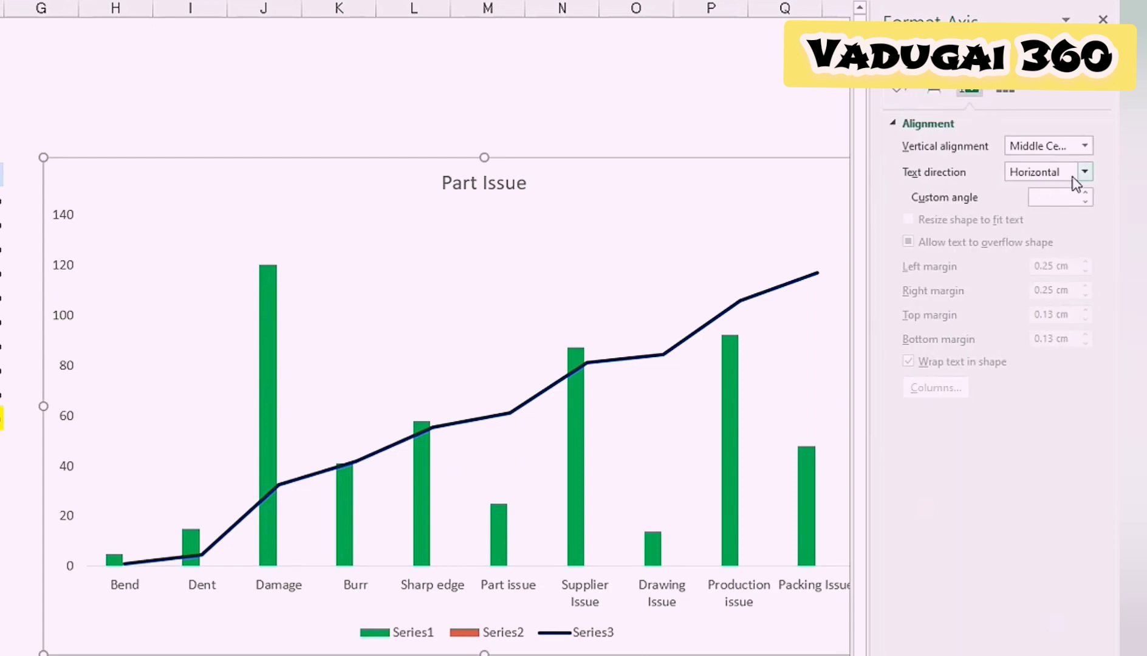
pyautogui.click(1073, 176)
pyautogui.click(1073, 176)
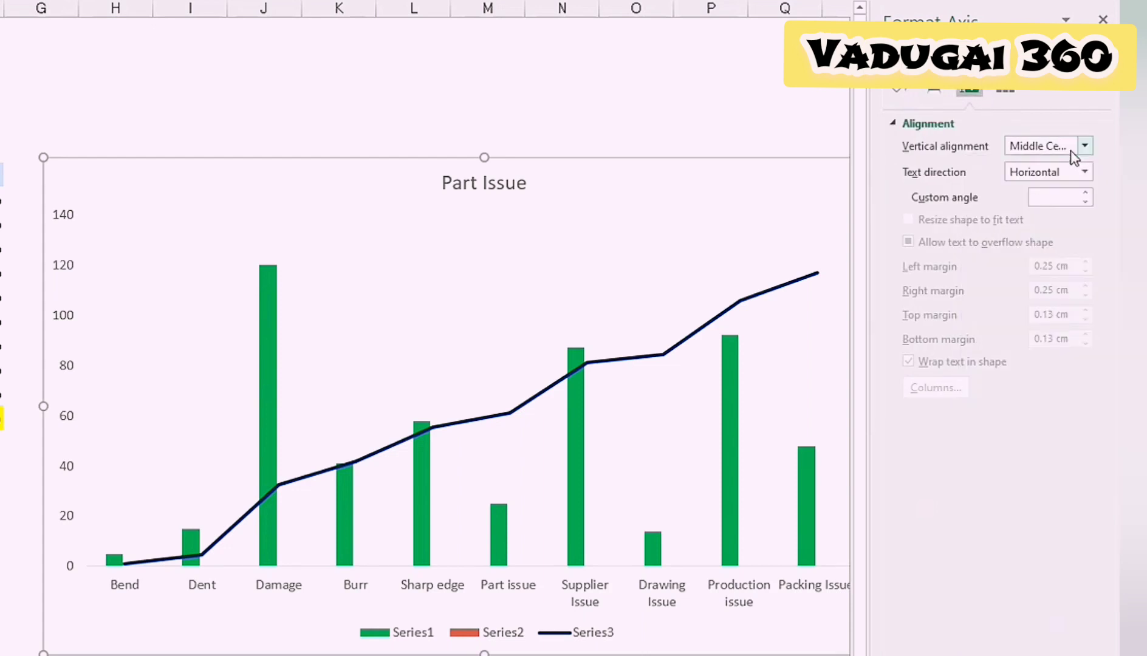
pyautogui.click(1006, 89)
pyautogui.click(951, 46)
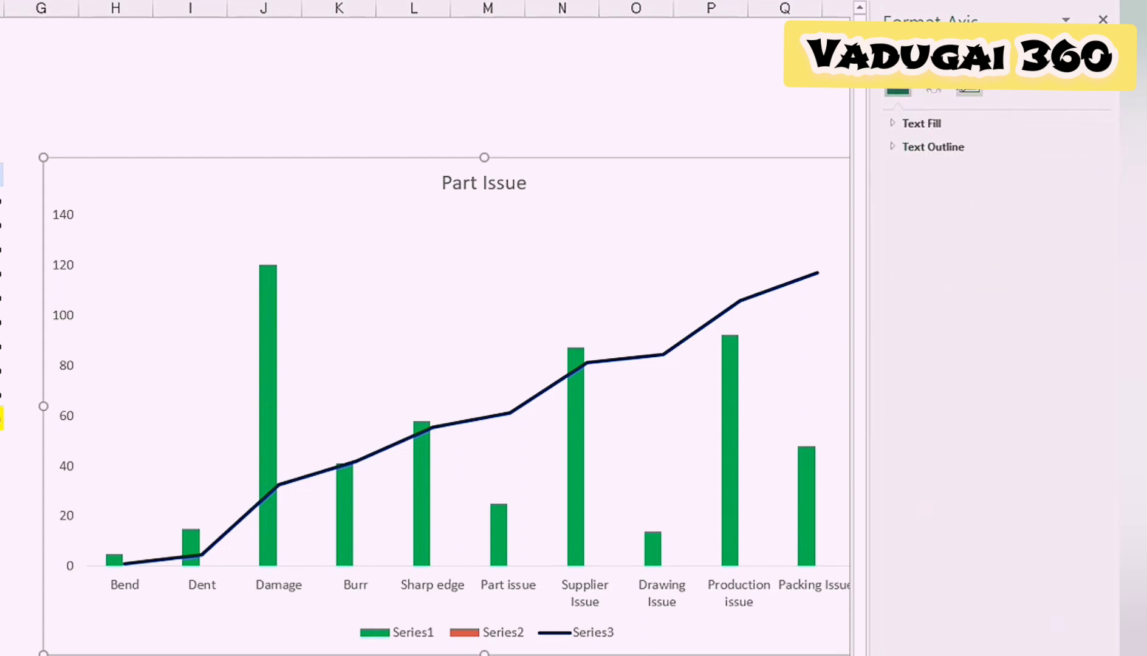
pyautogui.click(1104, 19)
pyautogui.click(994, 132)
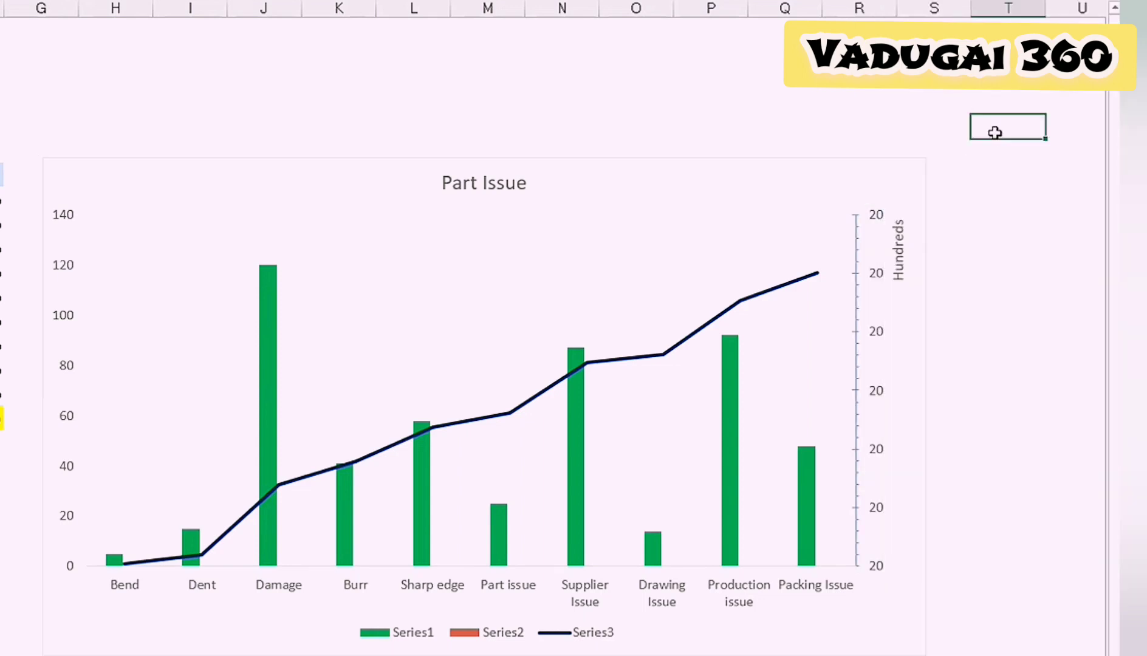
# Step: Examine the text and fill formatting options of the chart area and those of the secondary vertical axis, and close them
pyautogui.click(873, 358)
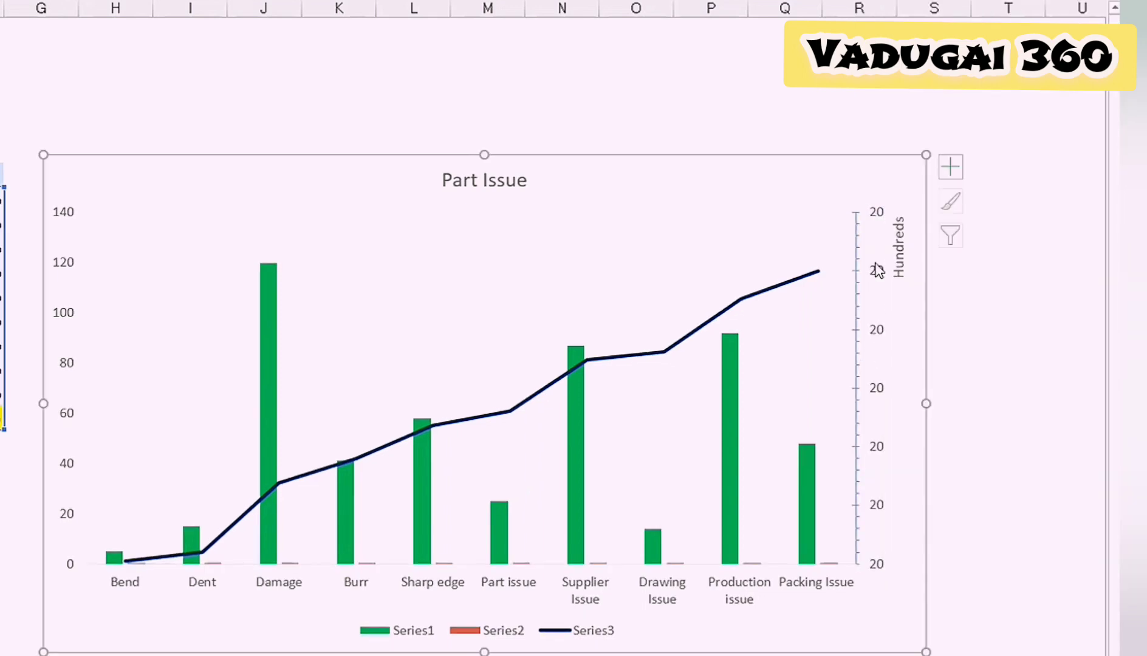
pyautogui.doubleClick(869, 239)
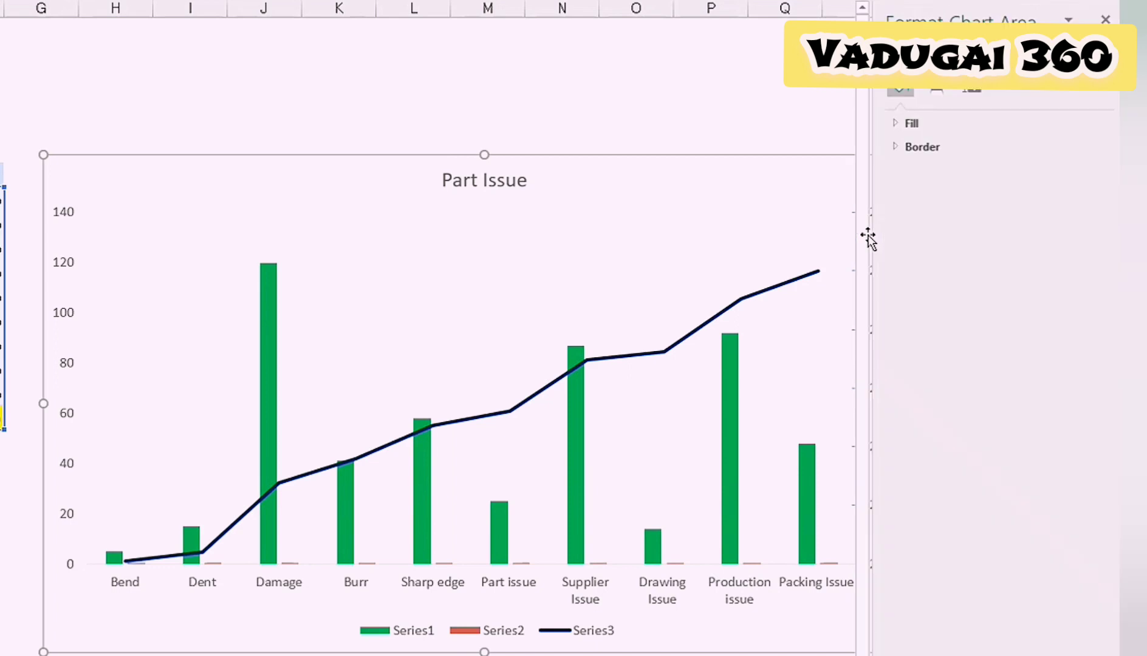
pyautogui.click(971, 61)
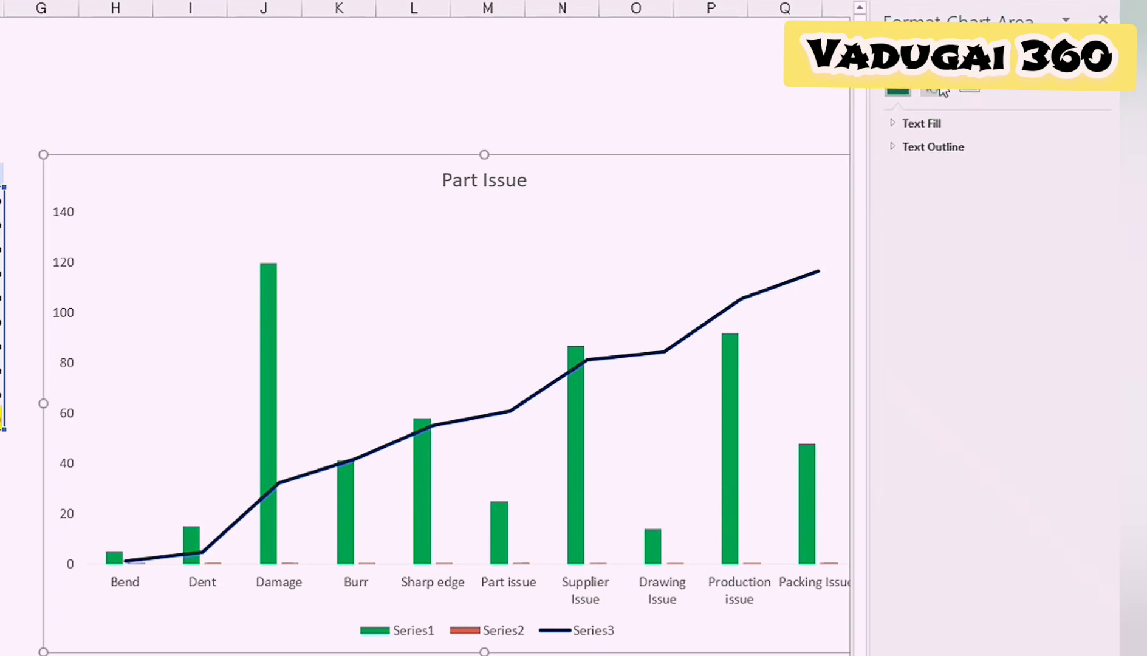
pyautogui.click(905, 46)
pyautogui.click(969, 90)
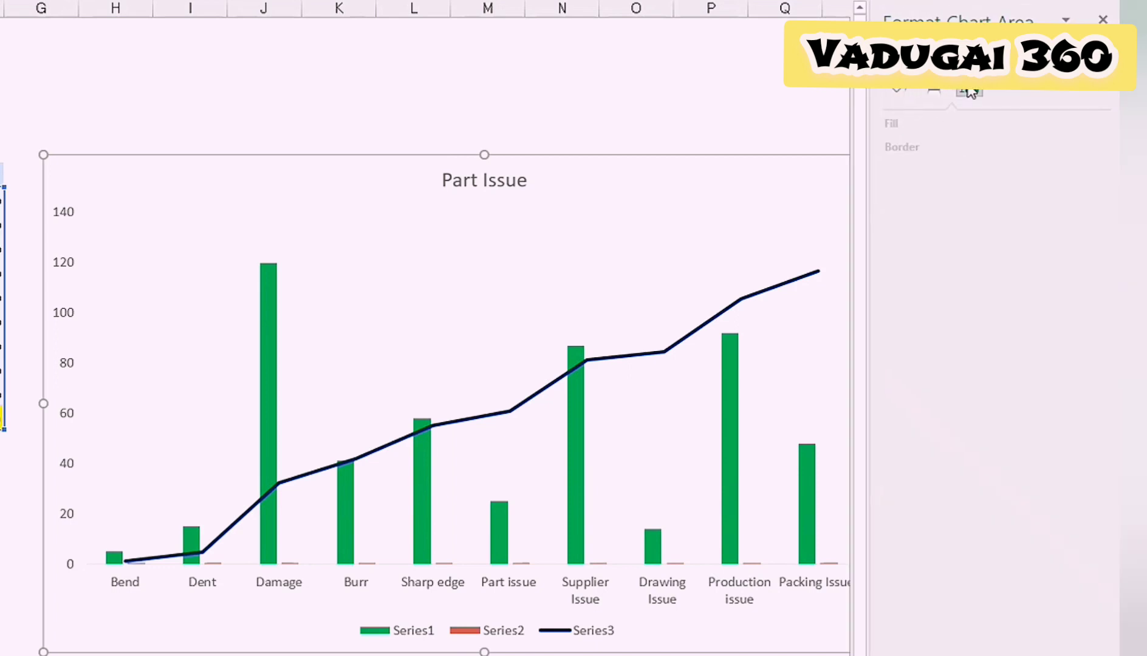
pyautogui.click(947, 45)
pyautogui.click(1002, 46)
pyautogui.click(947, 46)
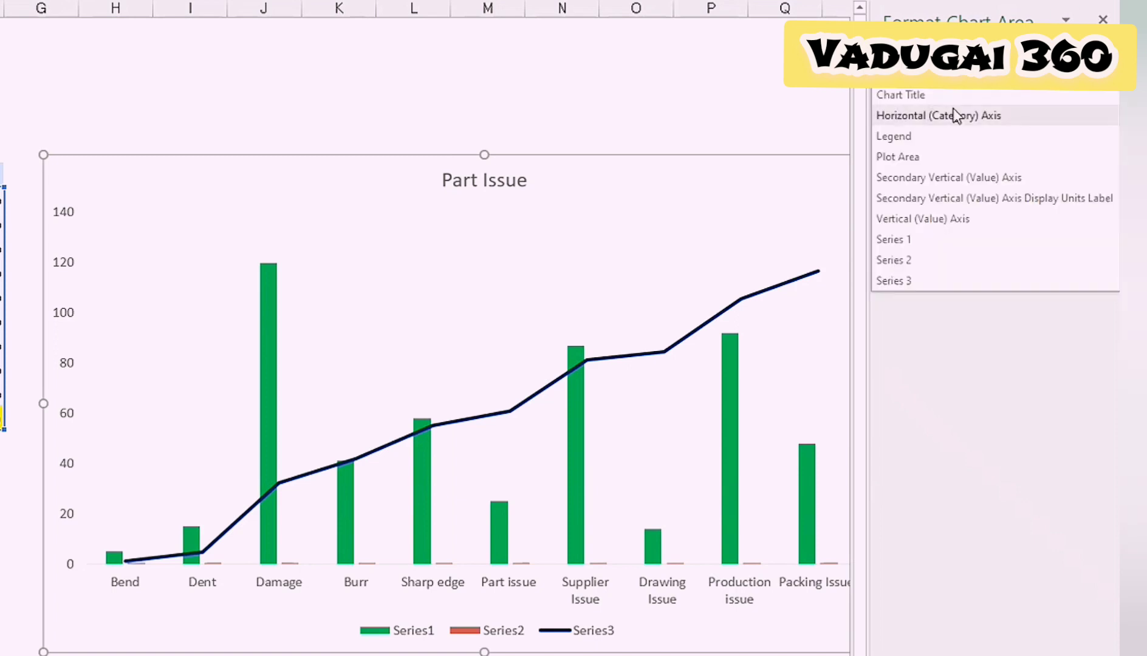
pyautogui.click(963, 177)
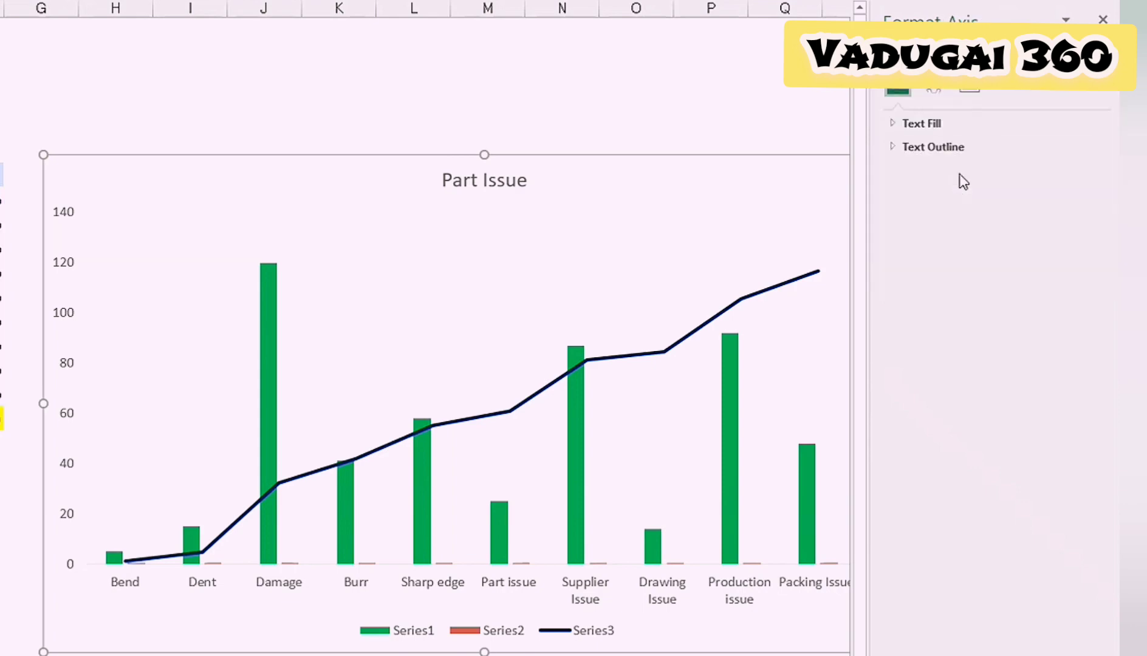
pyautogui.click(589, 251)
pyautogui.click(790, 110)
pyautogui.click(1102, 18)
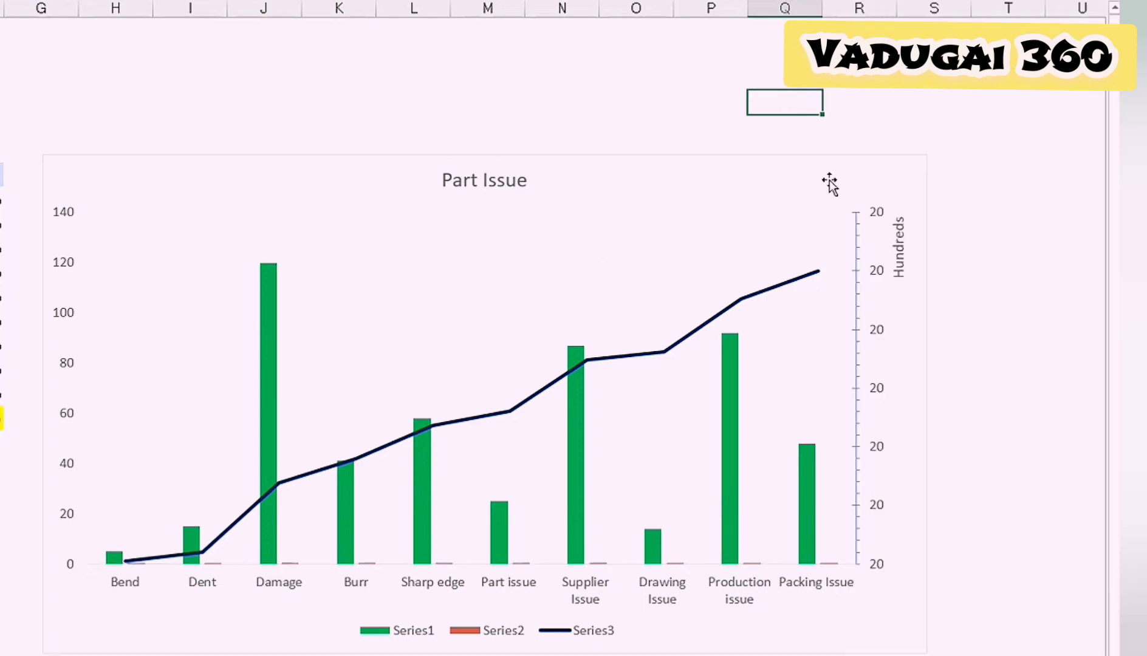
# Step: Set the display units of the secondary vertical axis to None and close its formatting options
pyautogui.click(875, 270)
pyautogui.rightClick(881, 269)
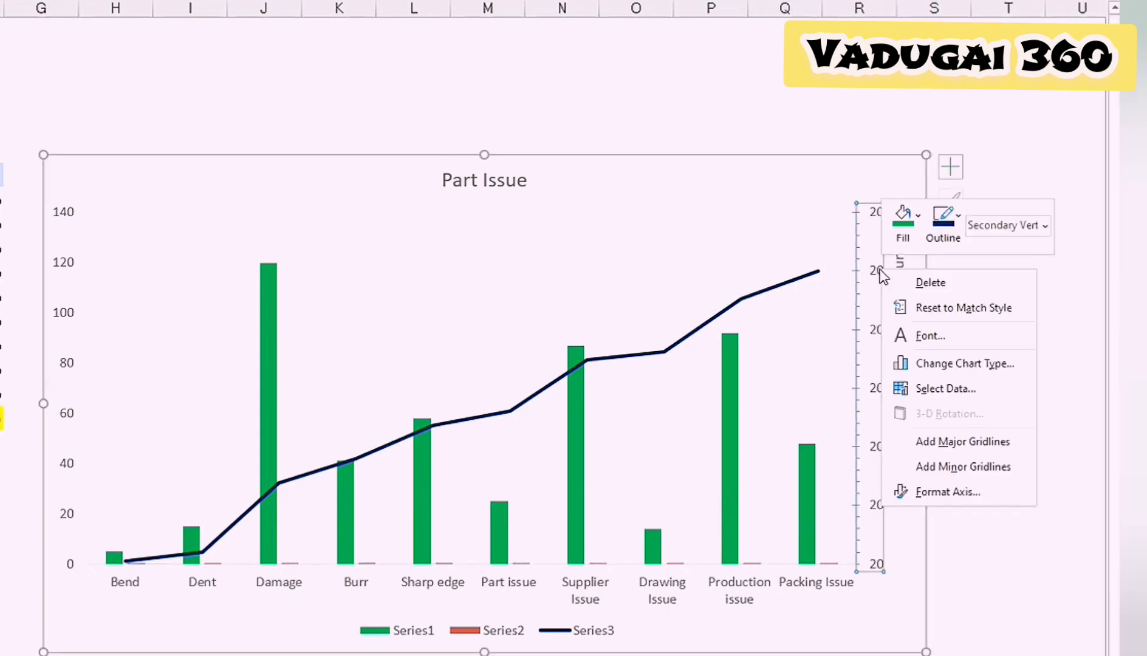
pyautogui.click(974, 487)
pyautogui.click(1088, 386)
pyautogui.click(1088, 398)
pyautogui.click(1103, 19)
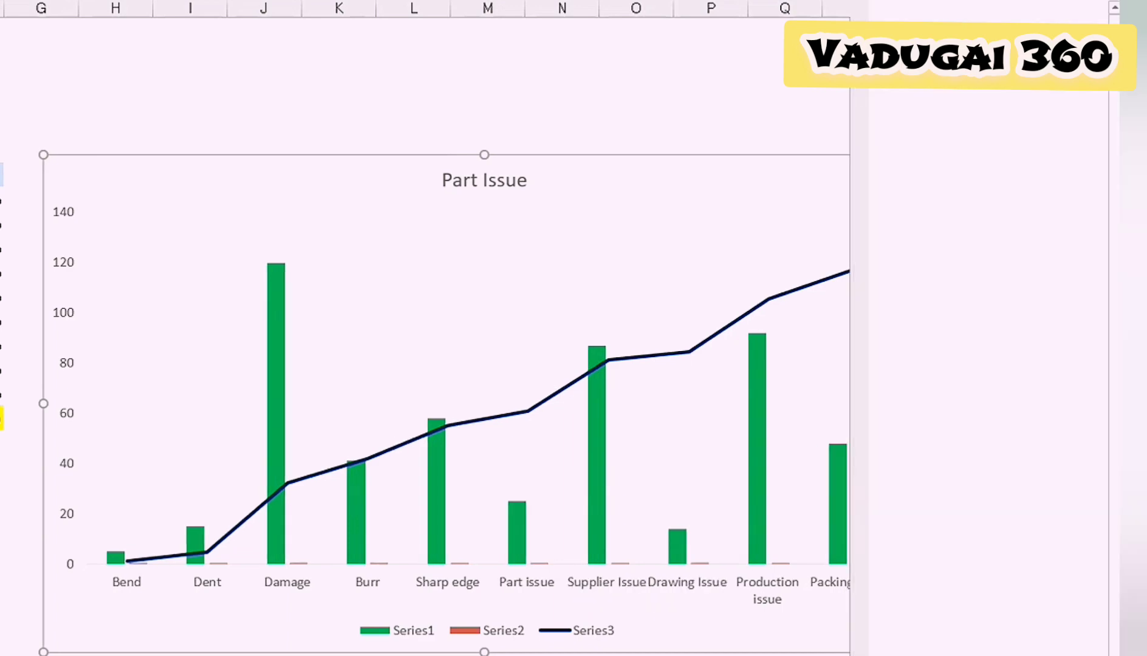
pyautogui.click(1007, 201)
# Step: Check the formatting options of the chart area, the plot area and the secondary vertical axis
pyautogui.rightClick(928, 287)
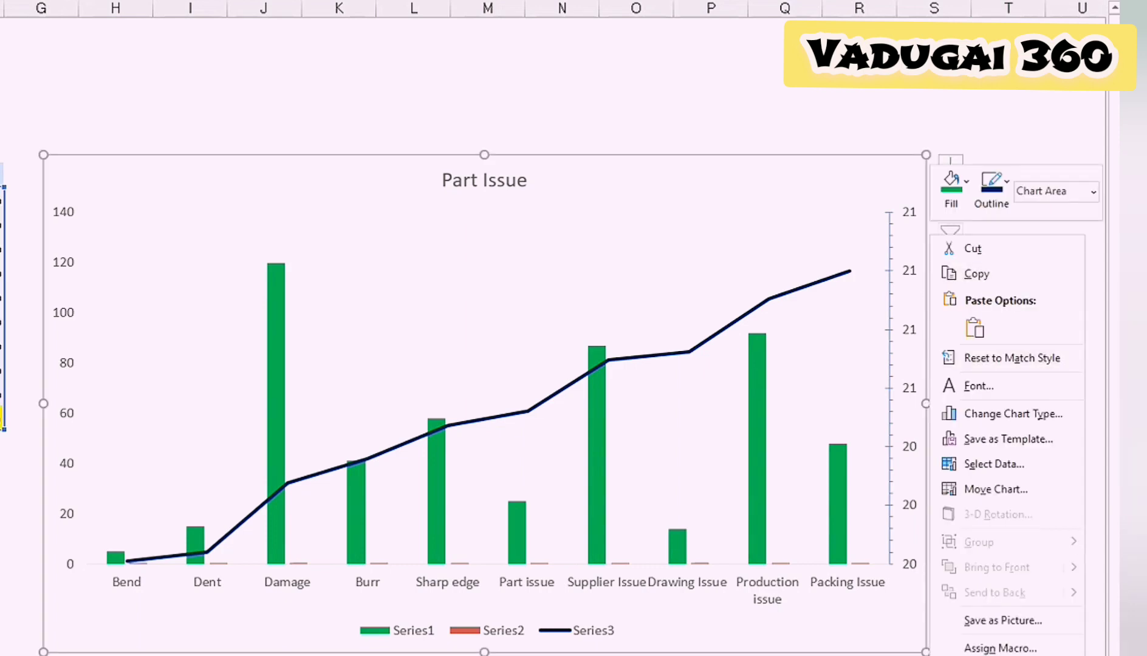
pyautogui.click(1002, 653)
pyautogui.click(969, 89)
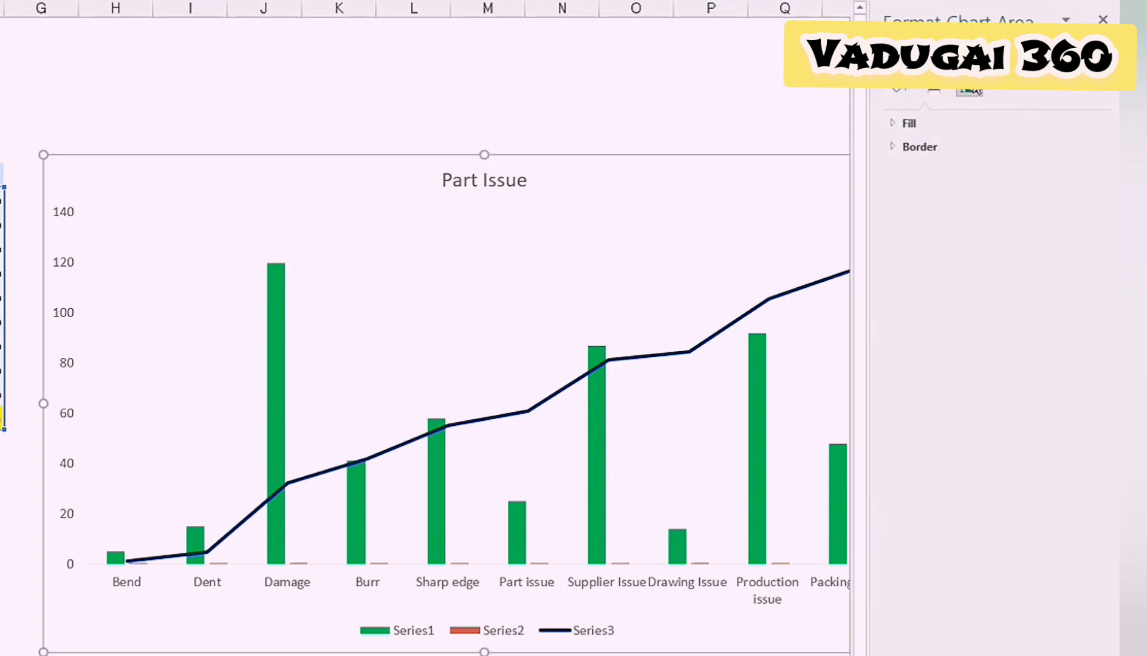
pyautogui.click(1102, 20)
pyautogui.rightClick(733, 232)
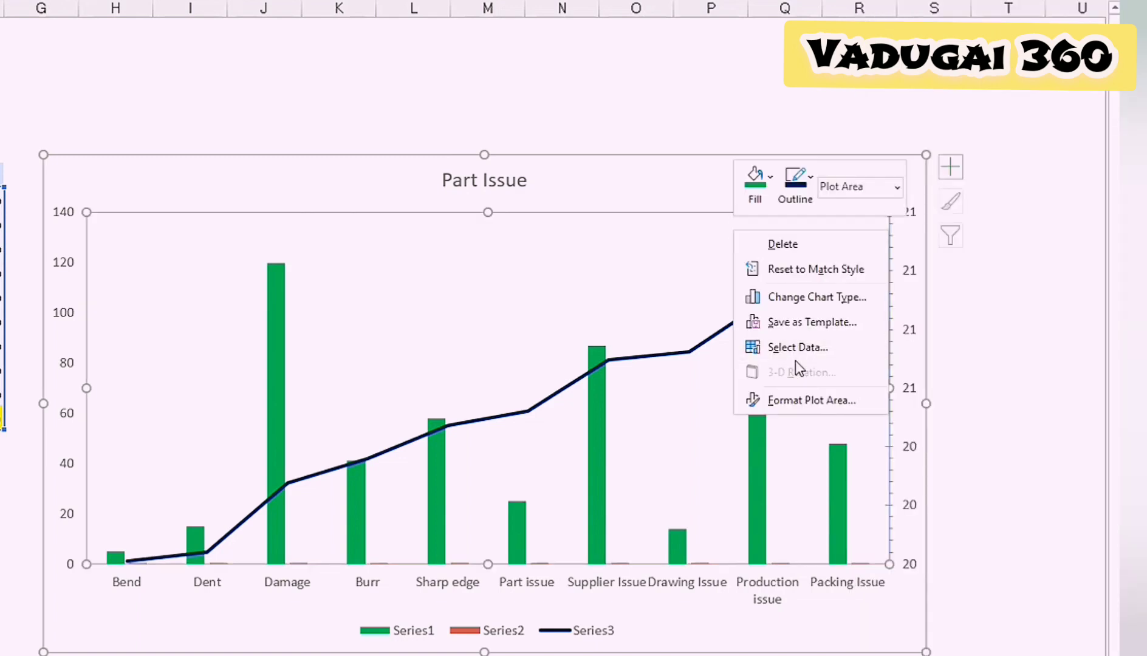
pyautogui.click(808, 400)
pyautogui.click(969, 68)
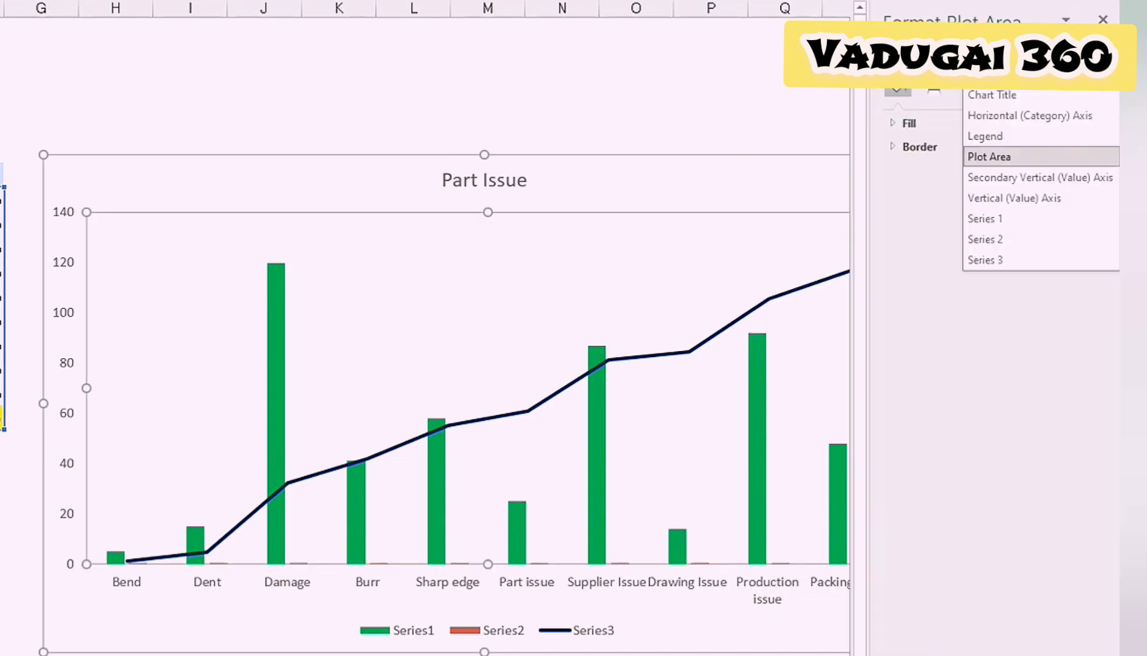
pyautogui.click(968, 68)
pyautogui.click(969, 68)
pyautogui.click(1018, 179)
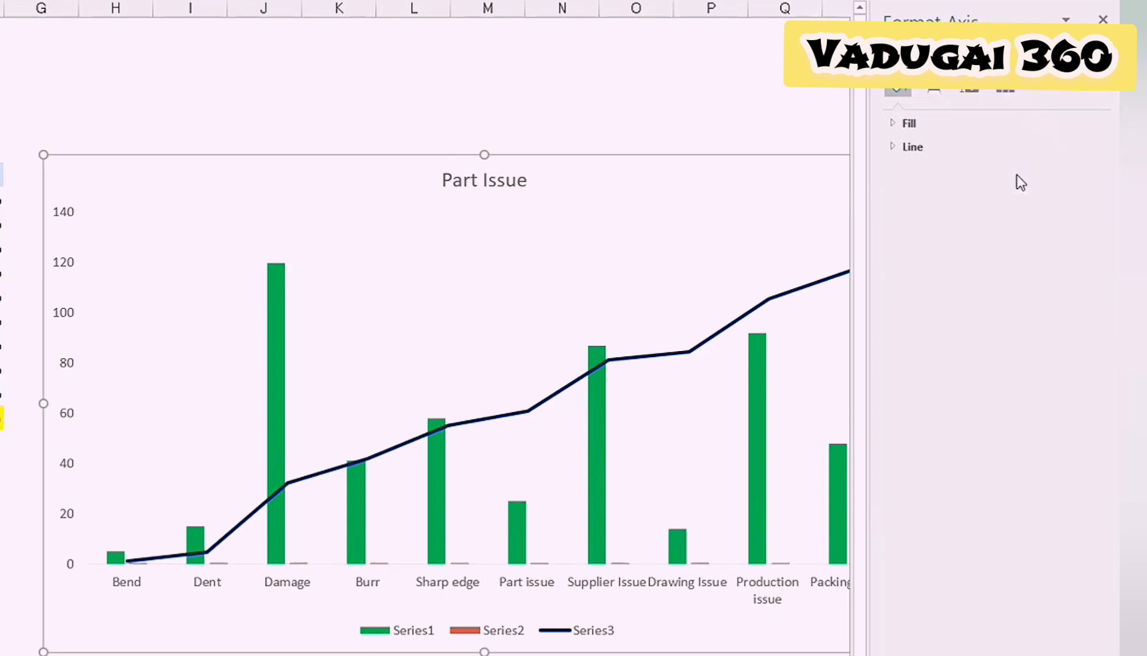
pyautogui.click(799, 125)
pyautogui.click(1100, 20)
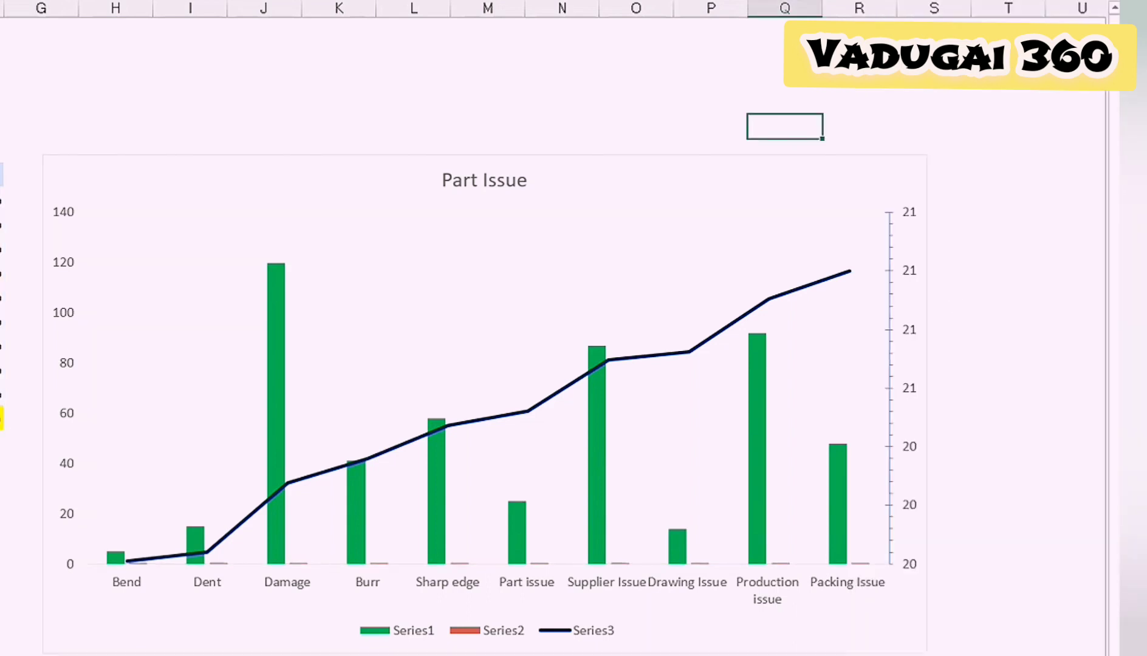
# Step: Look through the chart type options for the Part Issue chart, including the pie, template, scatter and recommended charts
pyautogui.rightClick(901, 317)
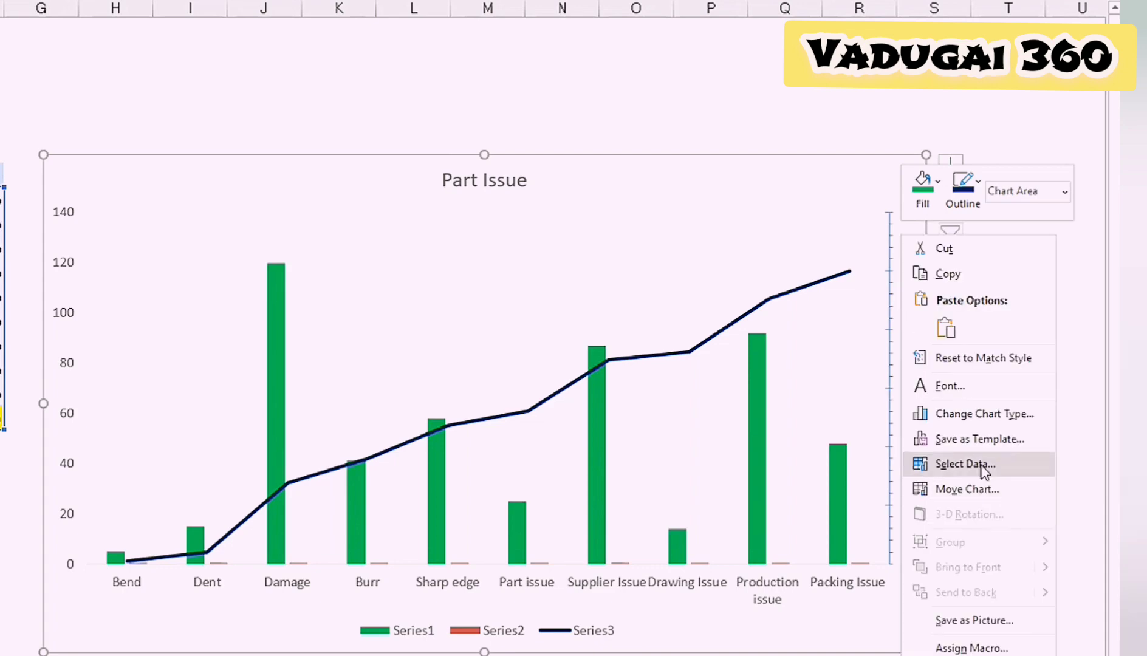
pyautogui.click(984, 414)
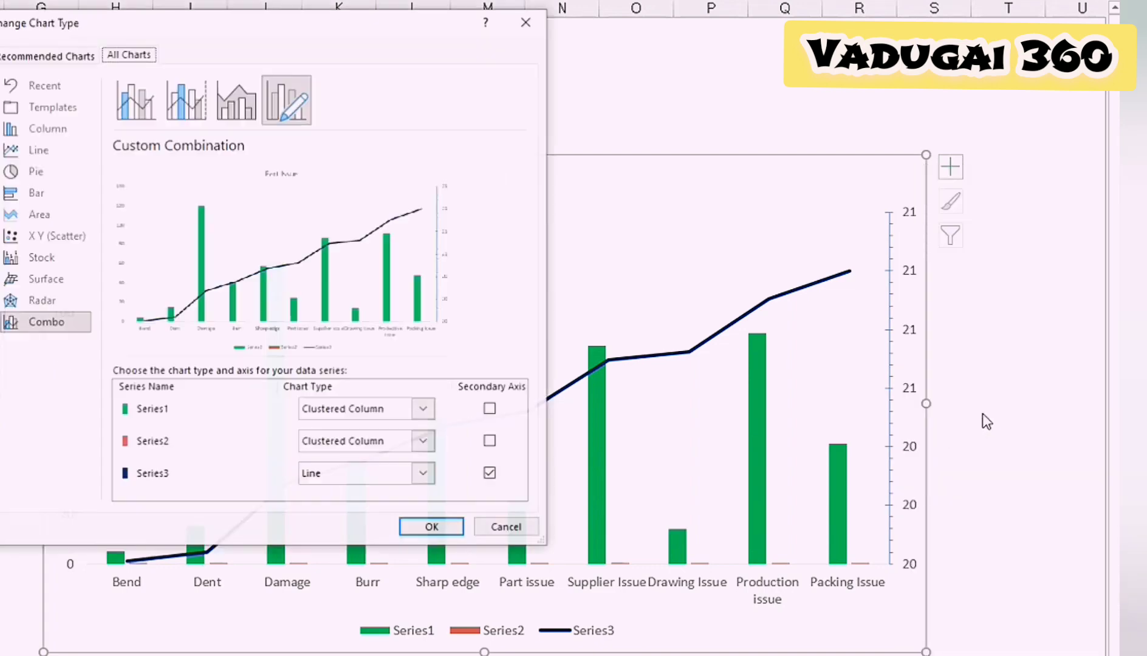
pyautogui.click(35, 172)
pyautogui.click(38, 106)
pyautogui.click(40, 235)
pyautogui.click(49, 54)
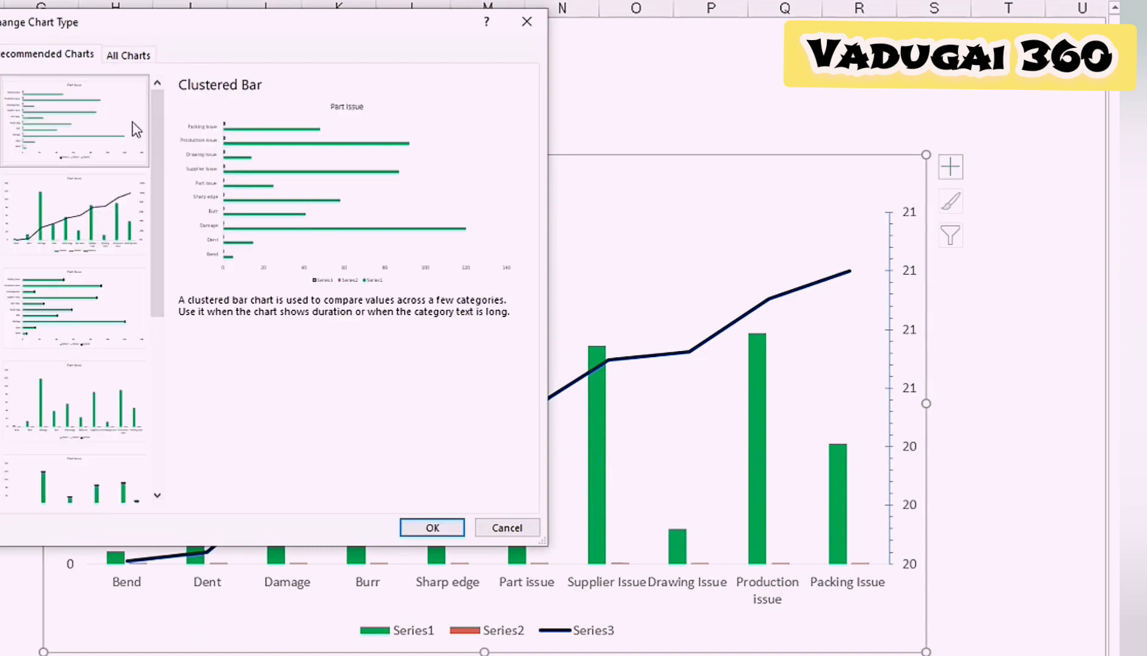
# Step: Compare the recommended charts and apply the Clustered Column option that has a cumulative line on a percentage secondary axis
pyautogui.click(106, 219)
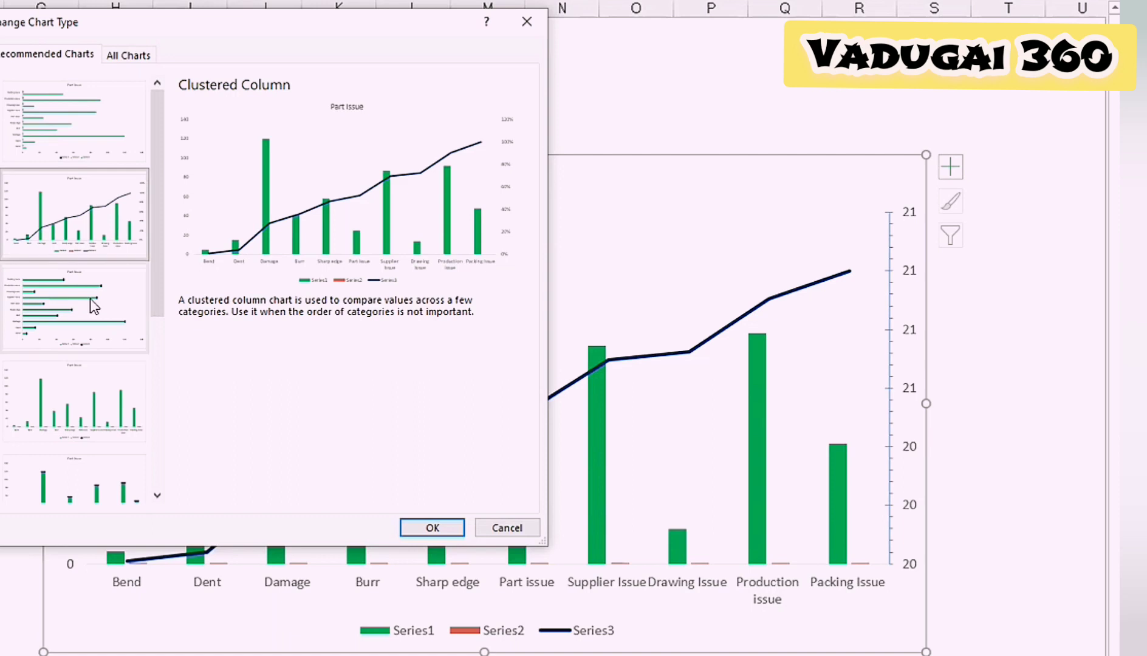
pyautogui.moveTo(157, 292); pyautogui.dragTo(148, 464)
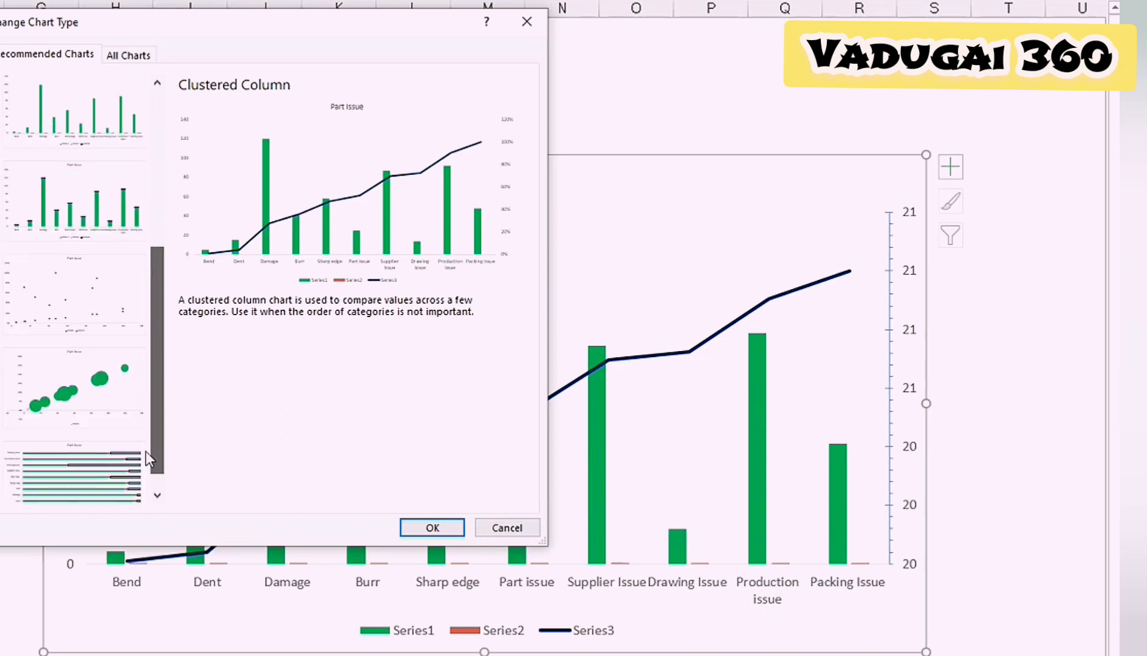
pyautogui.click(84, 305)
pyautogui.scroll(-1, 158, 379)
pyautogui.click(140, 435)
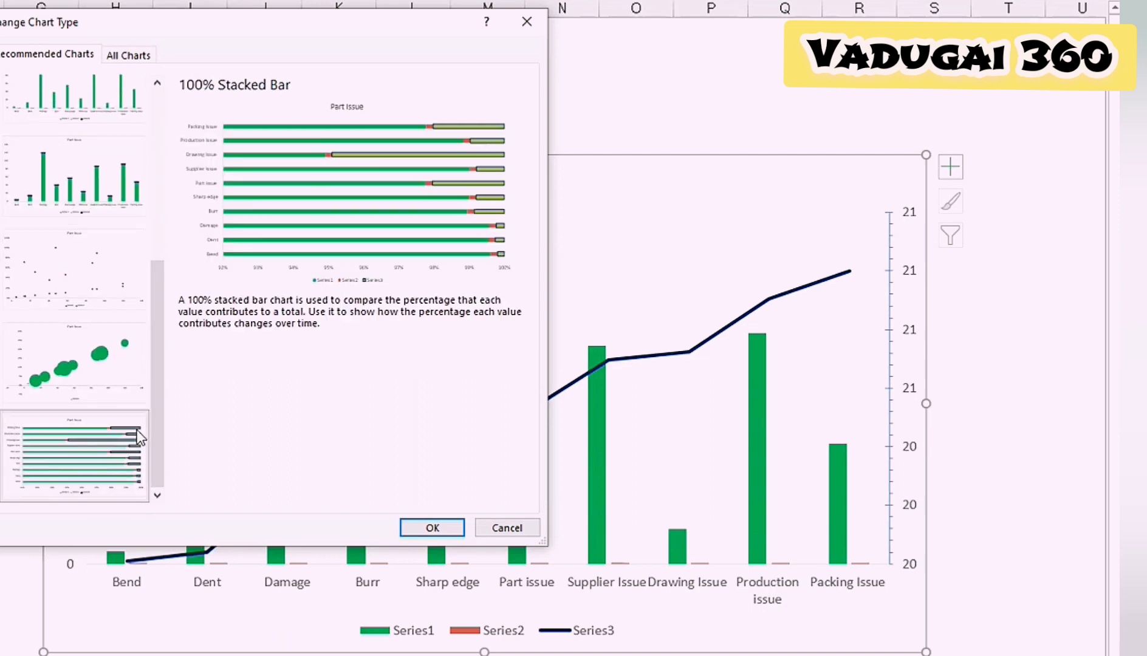
pyautogui.scroll(5, 68, 231)
pyautogui.click(73, 200)
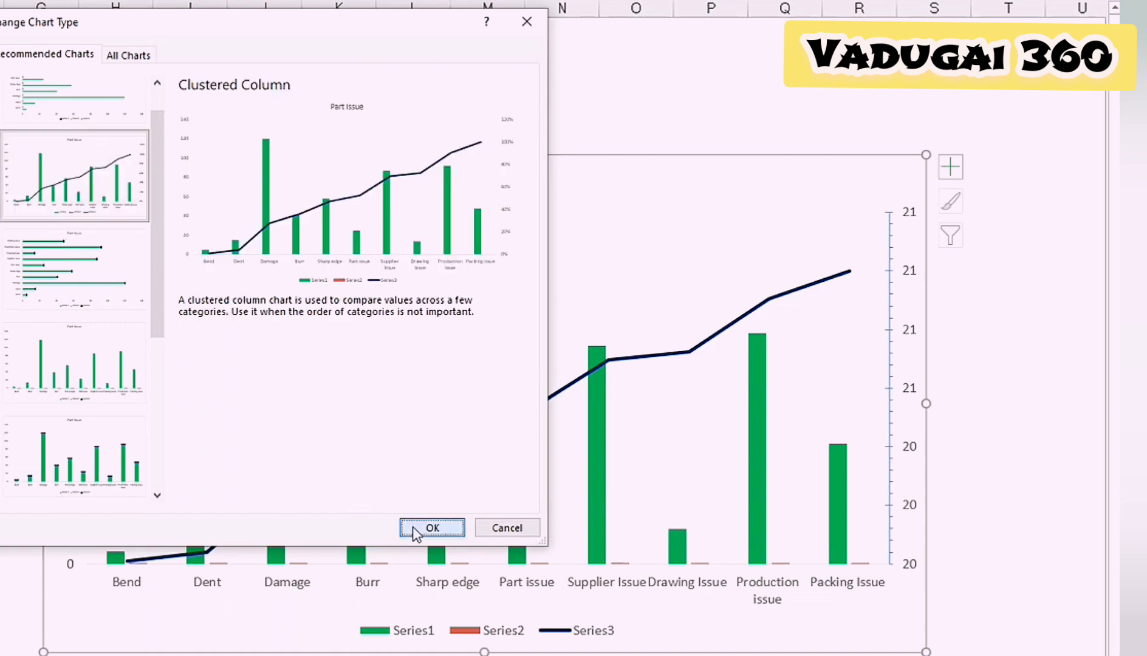
pyautogui.click(432, 527)
pyautogui.click(1006, 402)
# Step: Add data labels to the cumulative percentage line, Series3
pyautogui.click(645, 361)
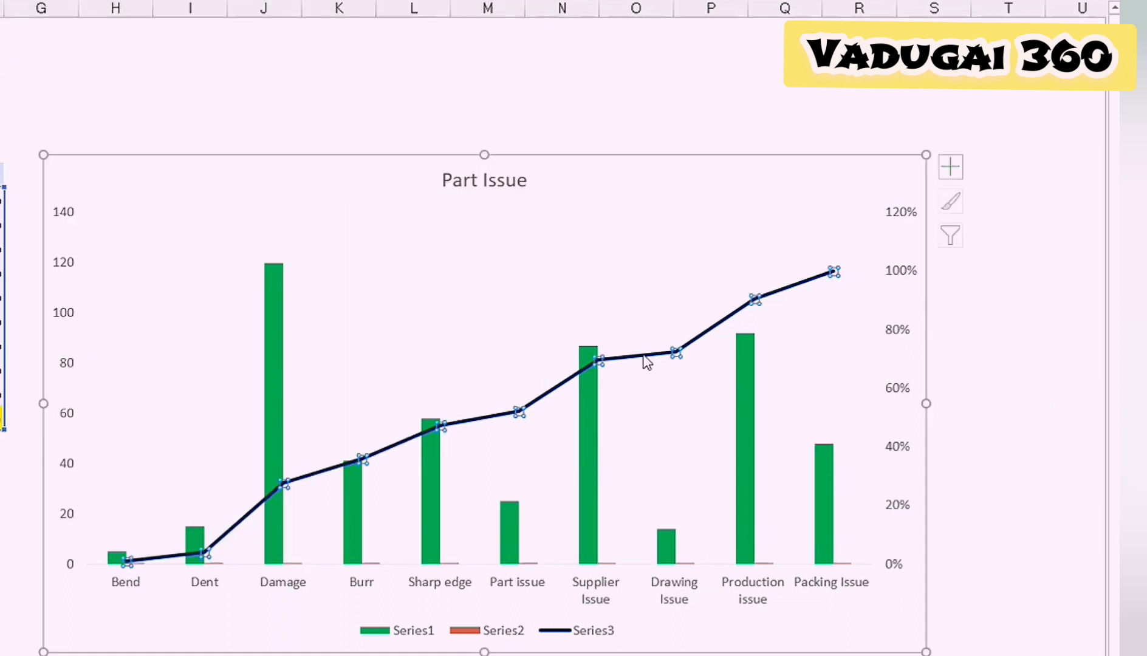
pyautogui.rightClick(645, 361)
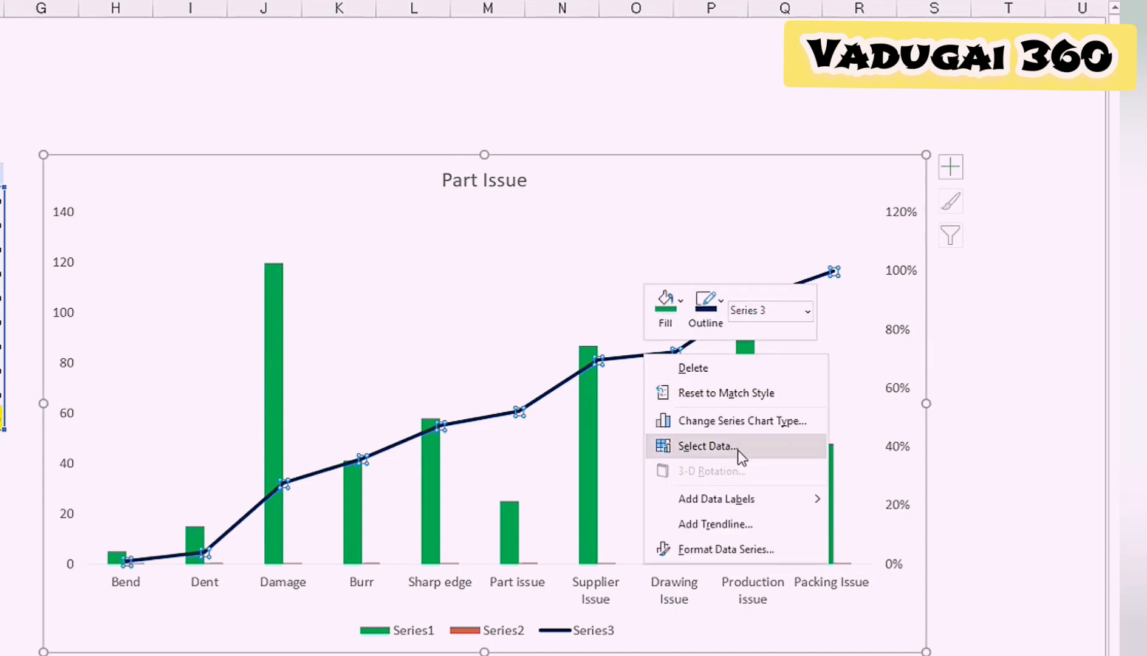
pyautogui.click(740, 497)
pyautogui.click(699, 377)
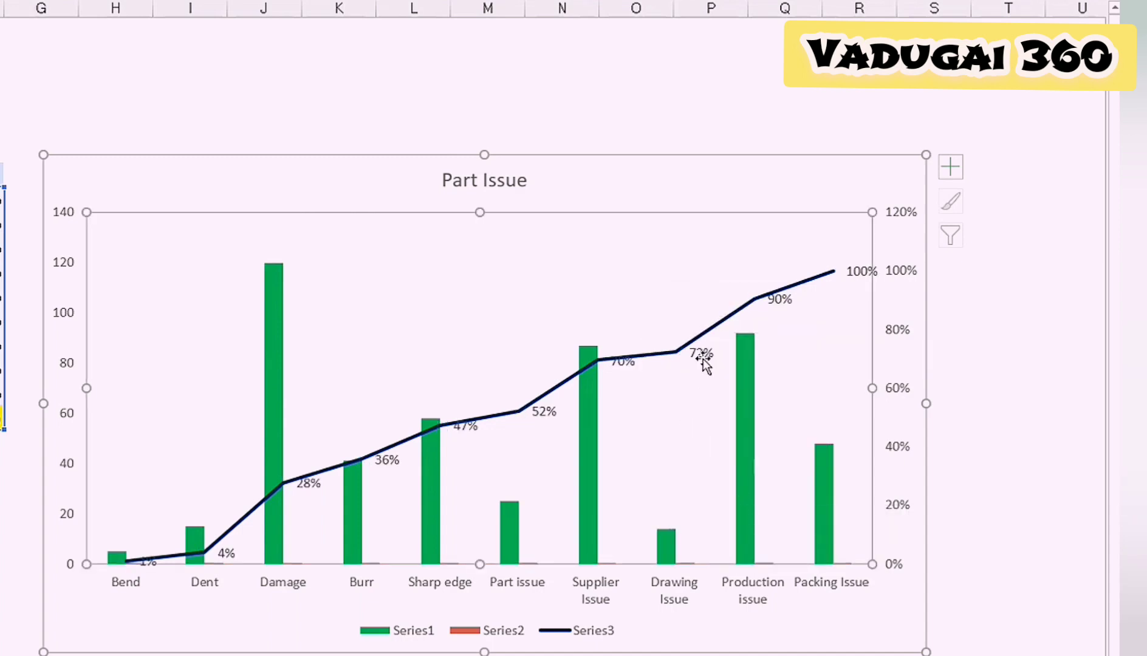
# Step: Move the line's data labels for Drawing Issue, Supplier Issue and Part issue up so they sit clear above the line
pyautogui.click(701, 353)
pyautogui.click(701, 353)
pyautogui.moveTo(701, 353); pyautogui.dragTo(699, 317)
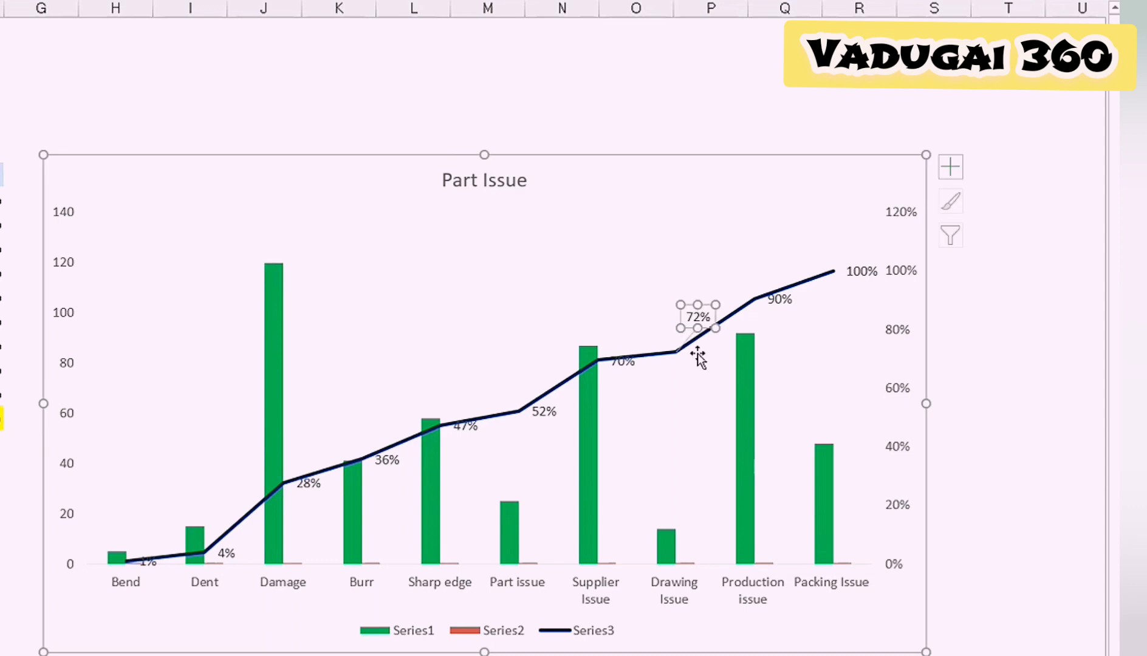
pyautogui.click(623, 353)
pyautogui.moveTo(619, 350); pyautogui.dragTo(617, 322)
pyautogui.click(546, 411)
pyautogui.moveTo(538, 401); pyautogui.dragTo(536, 361)
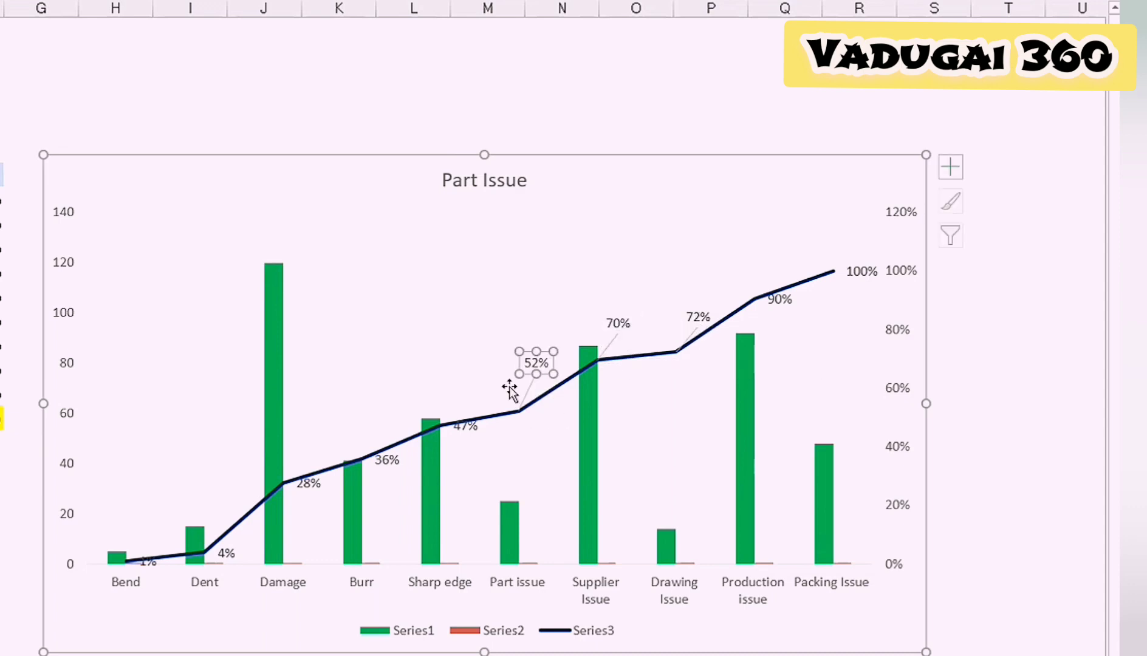
# Step: Move the line's data labels for Sharp edge and Burr up clear of the line and columns
pyautogui.click(465, 424)
pyautogui.doubleClick(465, 423)
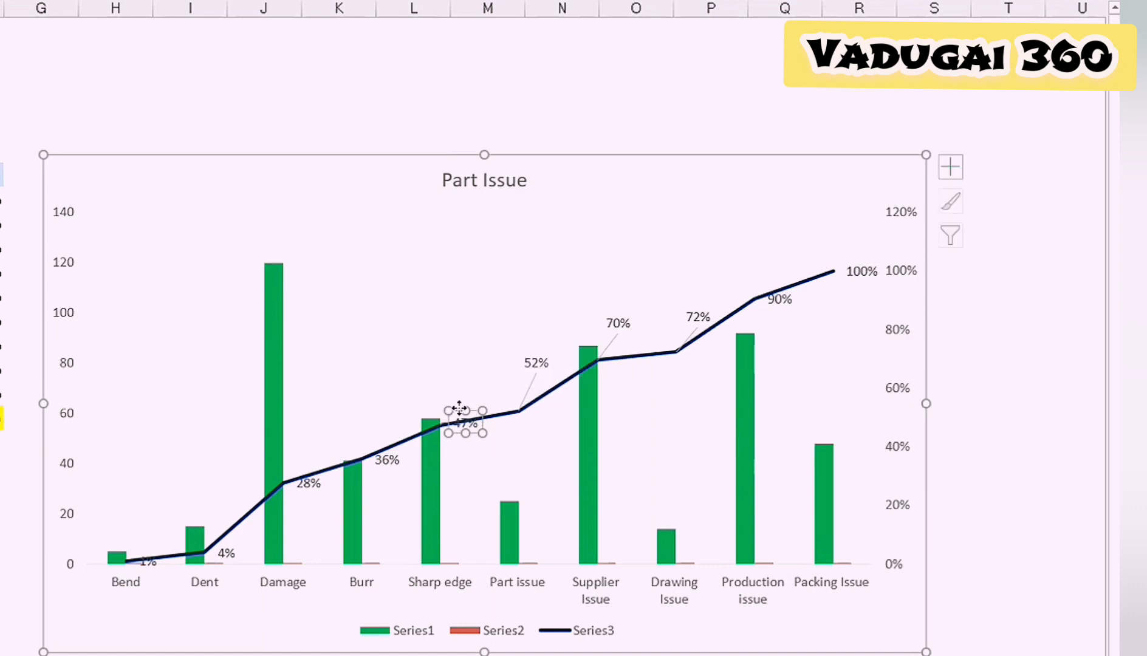
pyautogui.moveTo(450, 408); pyautogui.dragTo(448, 364)
pyautogui.click(389, 451)
pyautogui.moveTo(395, 449); pyautogui.dragTo(389, 403)
# Step: Move the line's data labels for Damage, Dent and Bend up above the line and deselect the chart
pyautogui.click(308, 481)
pyautogui.moveTo(308, 481); pyautogui.dragTo(310, 429)
pyautogui.click(231, 550)
pyautogui.moveTo(236, 551); pyautogui.dragTo(235, 471)
pyautogui.click(146, 564)
pyautogui.moveTo(155, 545); pyautogui.dragTo(152, 499)
pyautogui.click(194, 654)
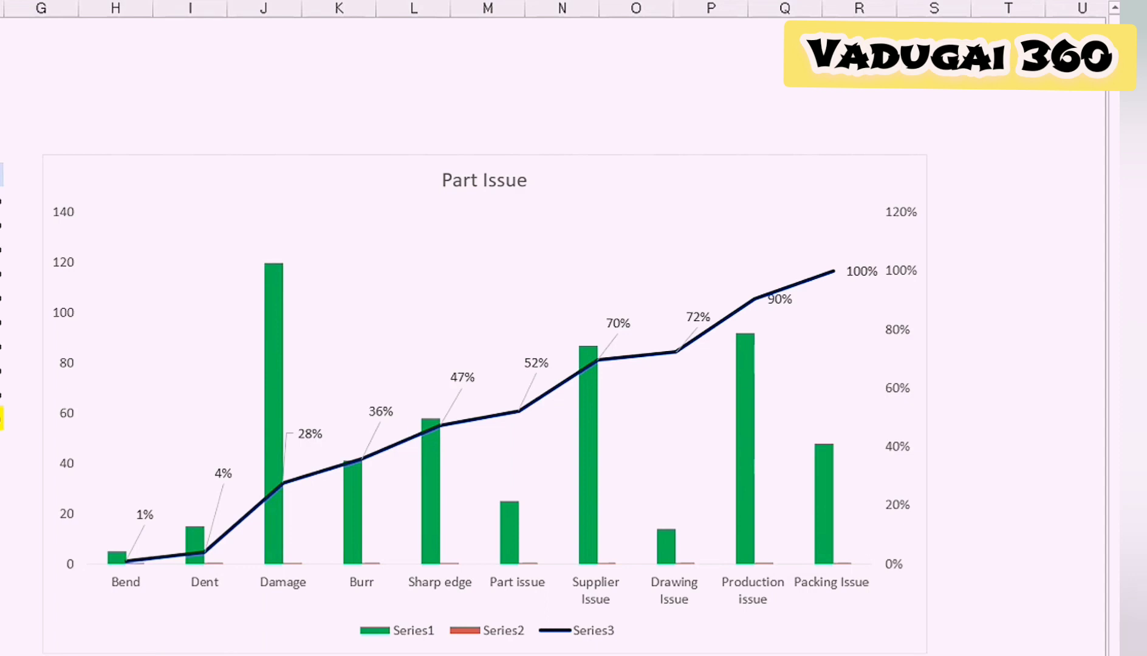
# Step: Set the issue counts to 25 for Bend, 55 for Dent and 78 for Damage
pyautogui.write('25')
pyautogui.press('Return')
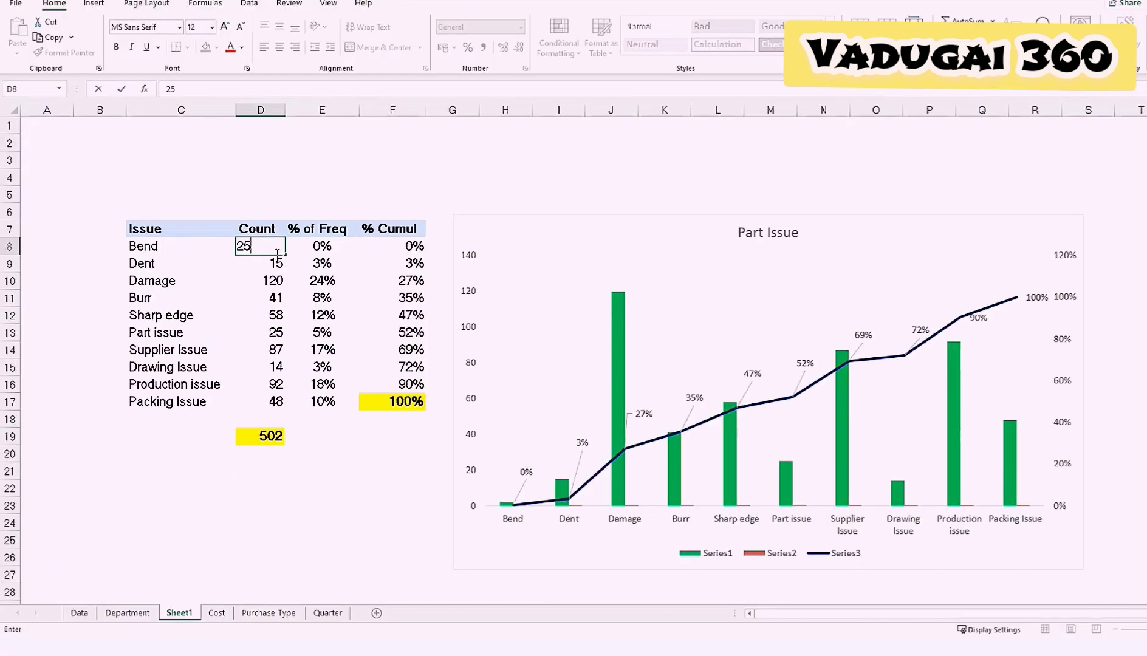
pyautogui.write('55')
pyautogui.press('Return')
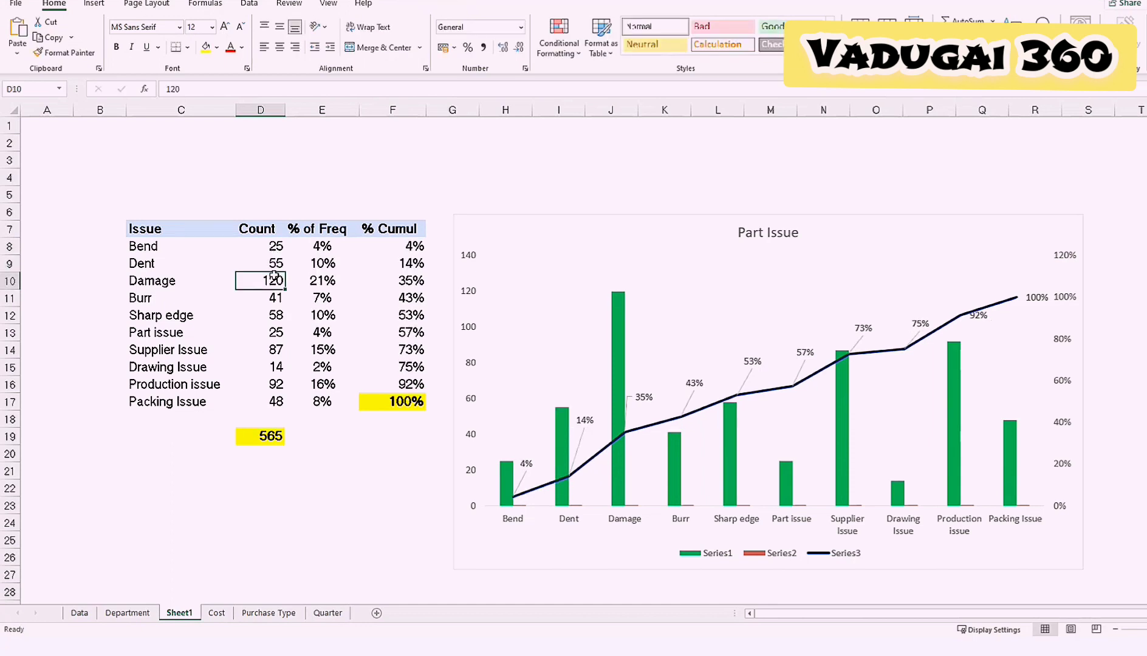
pyautogui.write('78')
pyautogui.press('Return')
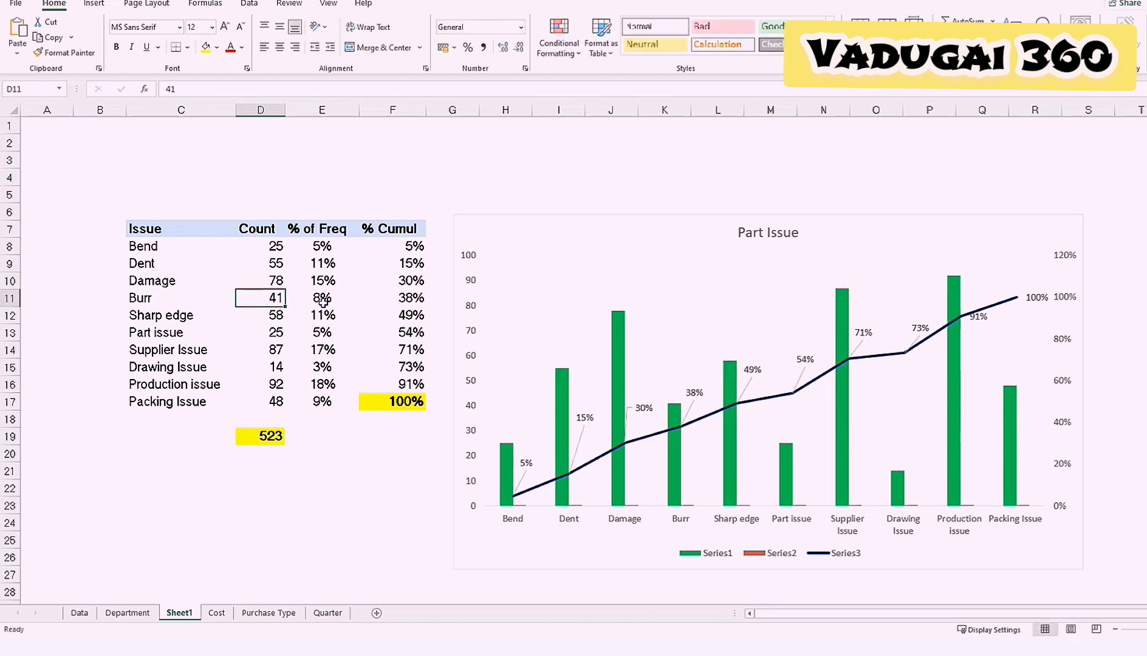
# Step: Set the issue counts to 45 for Supplier Issue and 78 for Production issue
pyautogui.click(277, 351)
pyautogui.write('45')
pyautogui.press('Return')
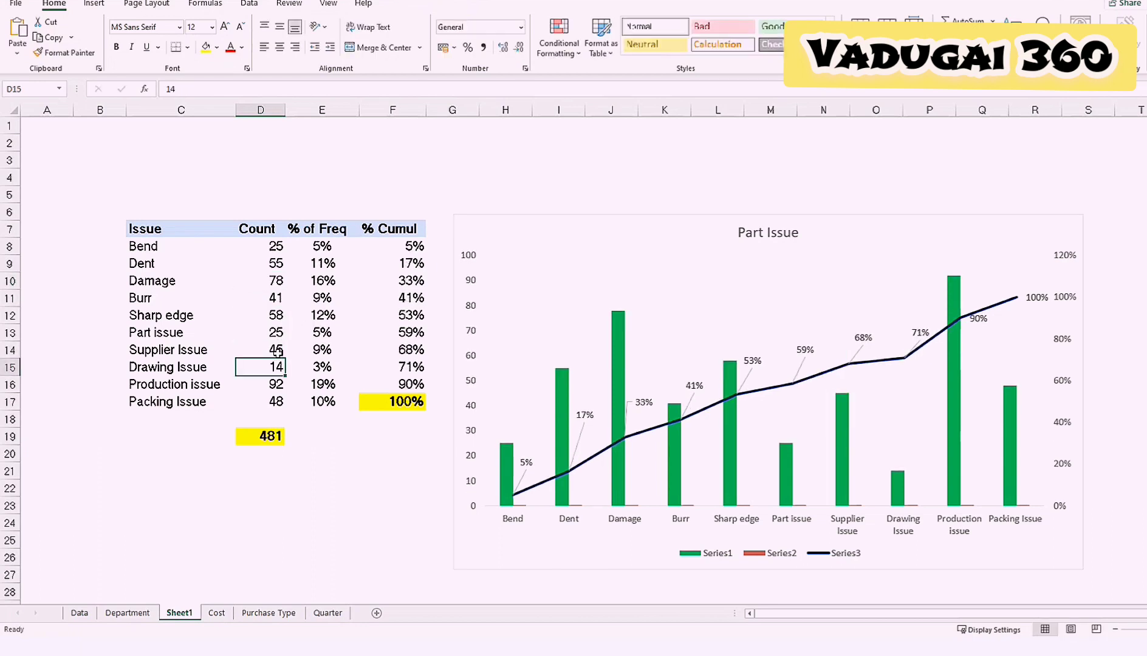
pyautogui.click(281, 383)
pyautogui.write('78')
pyautogui.press('Return')
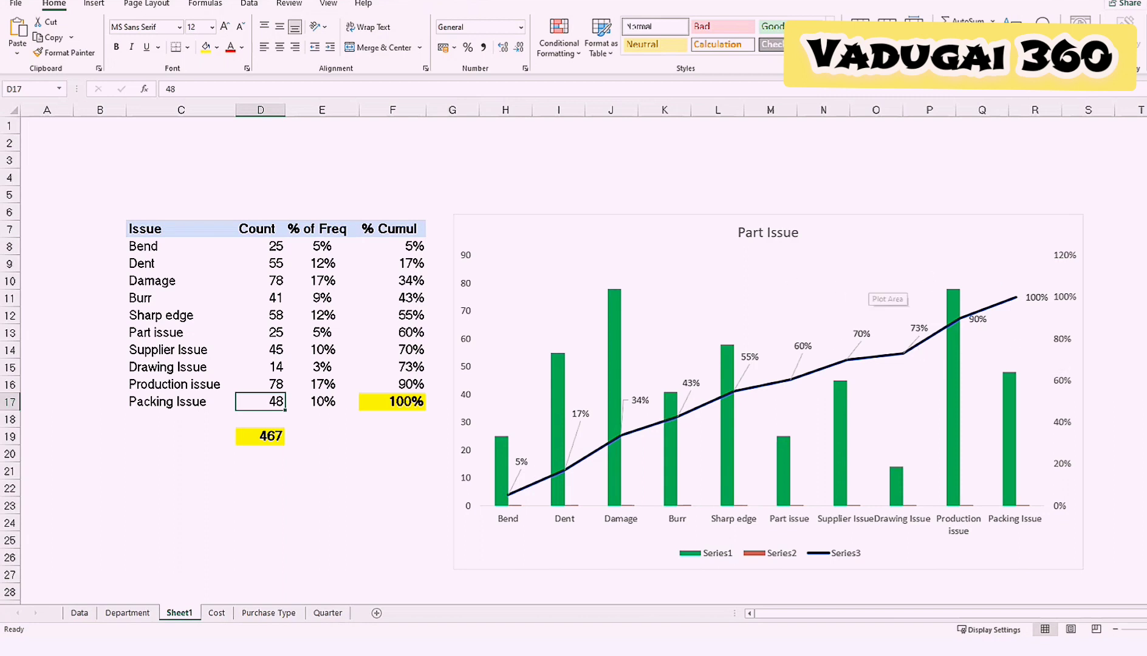
# Step: Draw a rounded rectangle over the chart, covering the four categories from Supplier Issue to Packing Issue
pyautogui.click(94, 4)
pyautogui.click(173, 55)
pyautogui.click(234, 90)
pyautogui.moveTo(814, 242); pyautogui.dragTo(1040, 541)
# Step: Give the rounded rectangle a 2¼ pt outline and remove its fill
pyautogui.rightClick(994, 434)
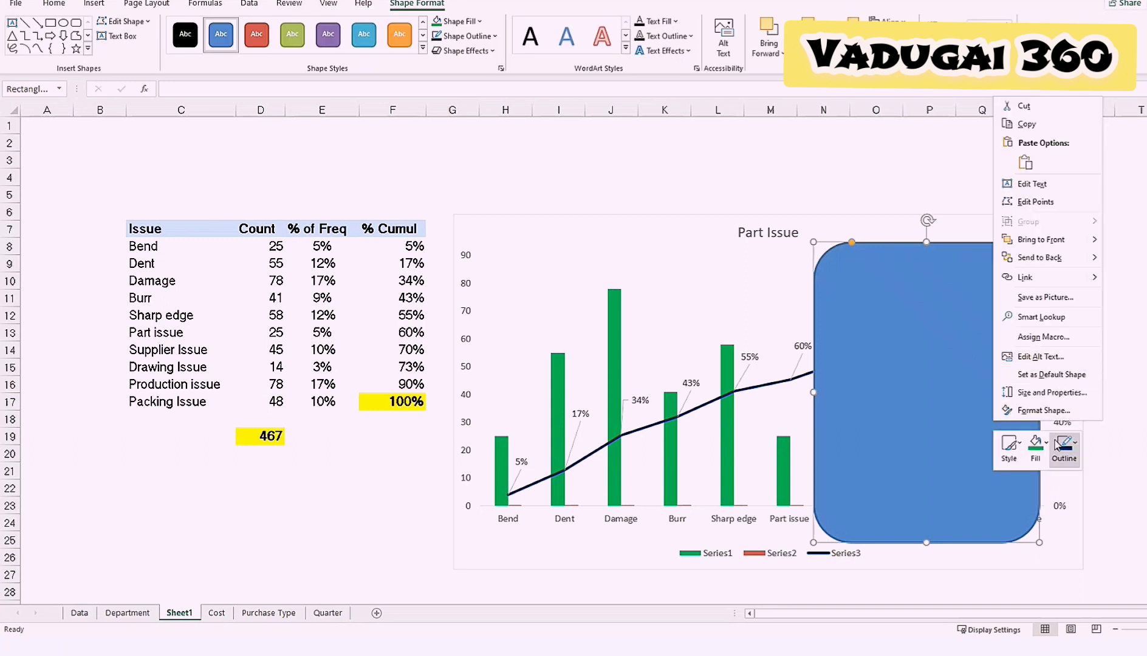
pyautogui.click(1063, 446)
pyautogui.moveTo(1084, 386)
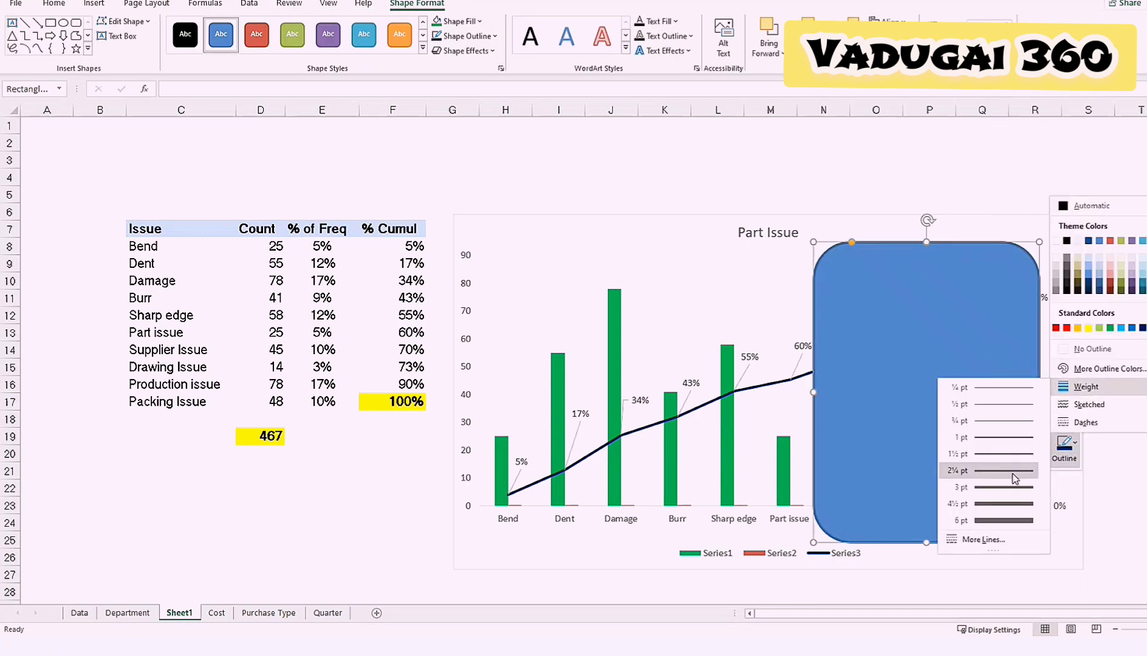
pyautogui.click(1020, 471)
pyautogui.click(1035, 446)
pyautogui.press('Escape')
pyautogui.click(1048, 284)
# Step: Change the rounded rectangle's outline colour to red and deselect the shape
pyautogui.rightClick(1009, 250)
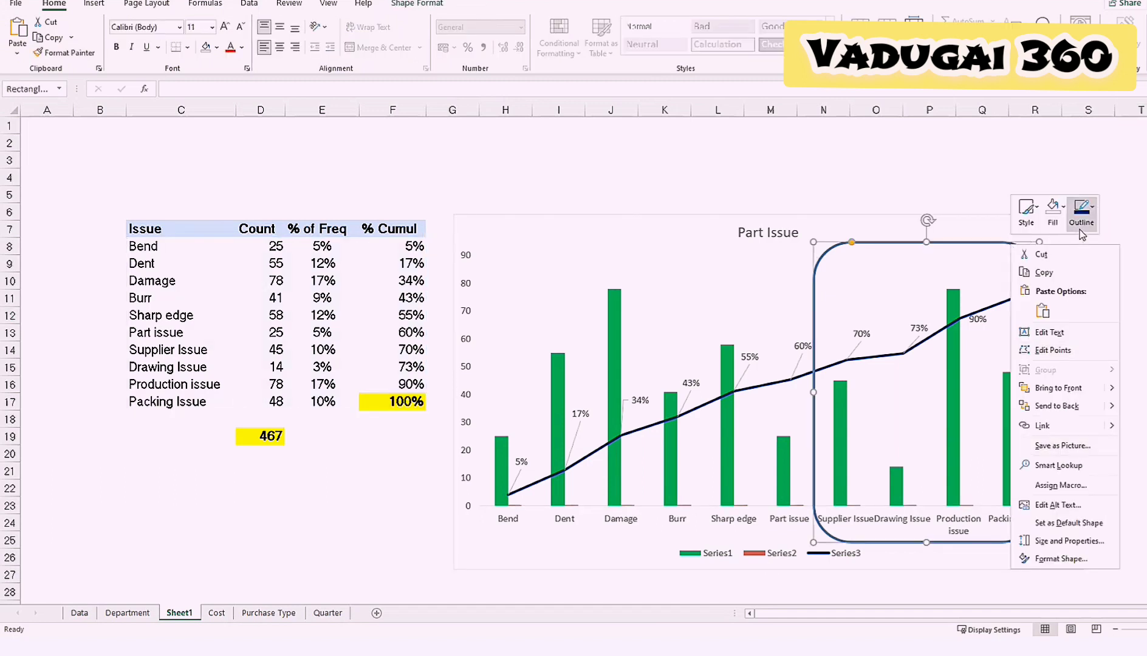
pyautogui.click(1082, 209)
pyautogui.click(1084, 364)
pyautogui.click(1140, 278)
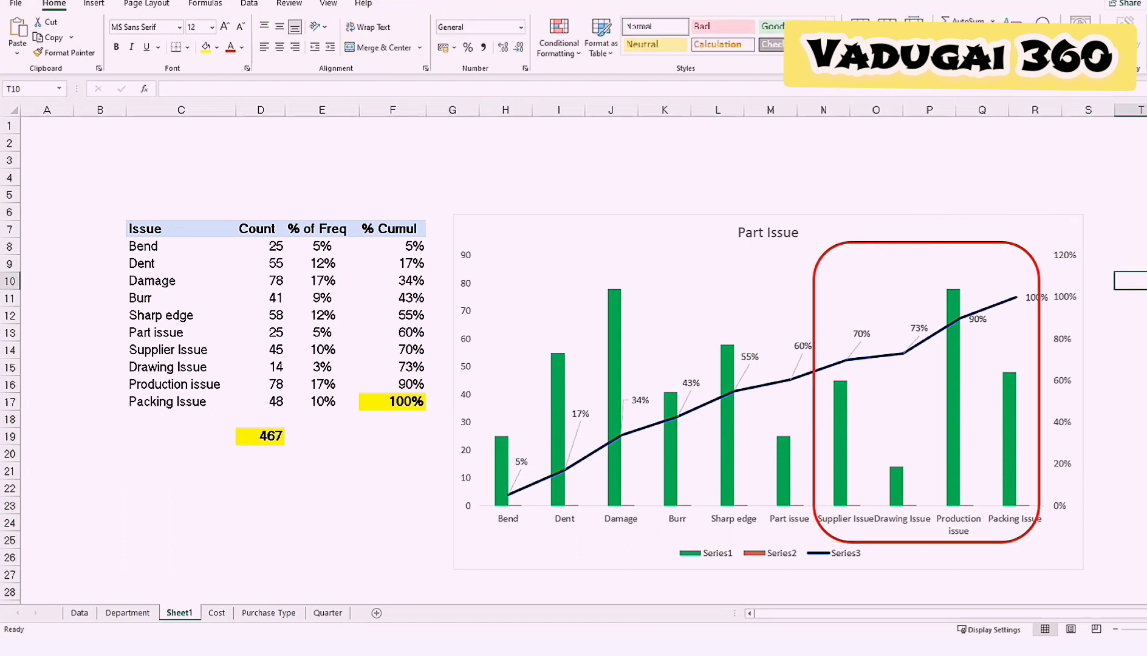
pyautogui.click(1146, 125)
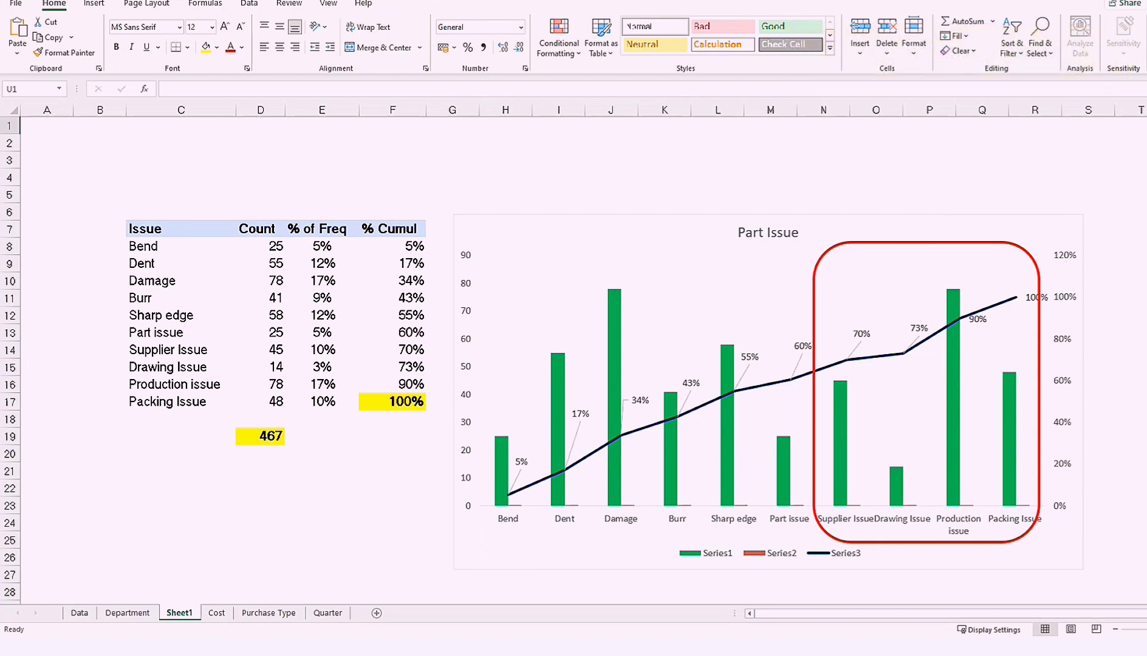
pyautogui.click(314, 459)
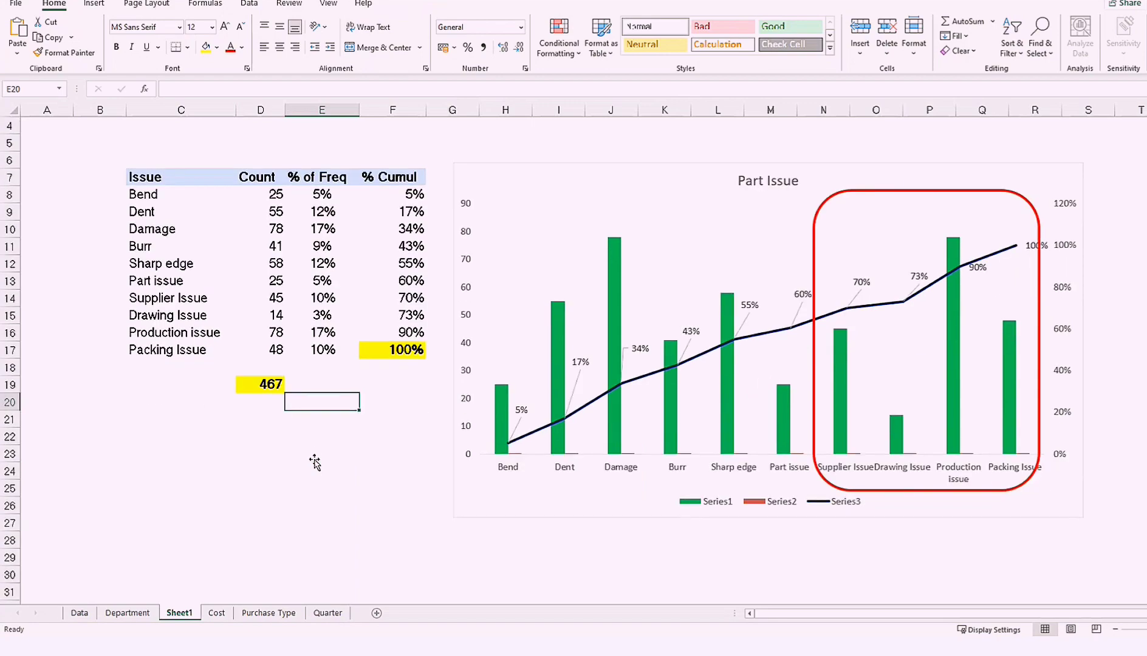